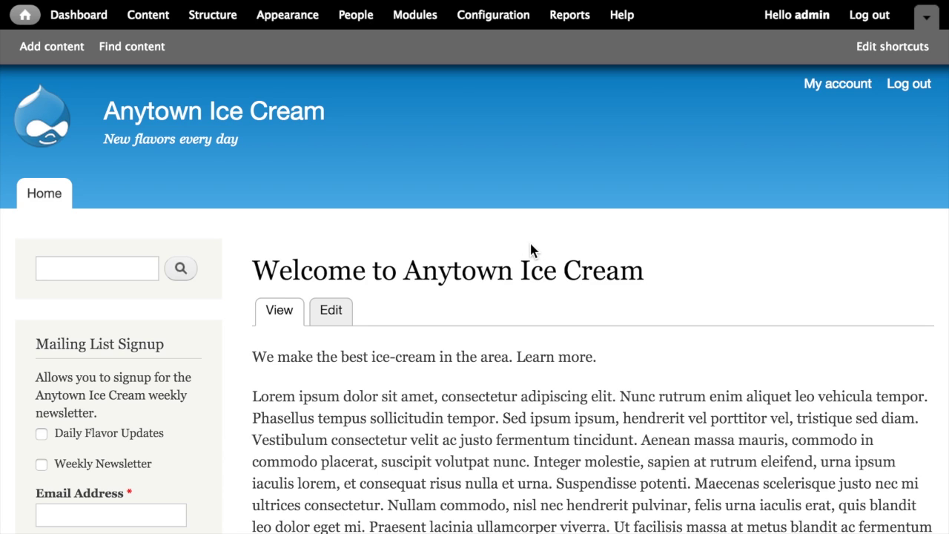
Start a new Article and title it "Anytown Ice Cream Adds a New Location".
left_click(65, 51)
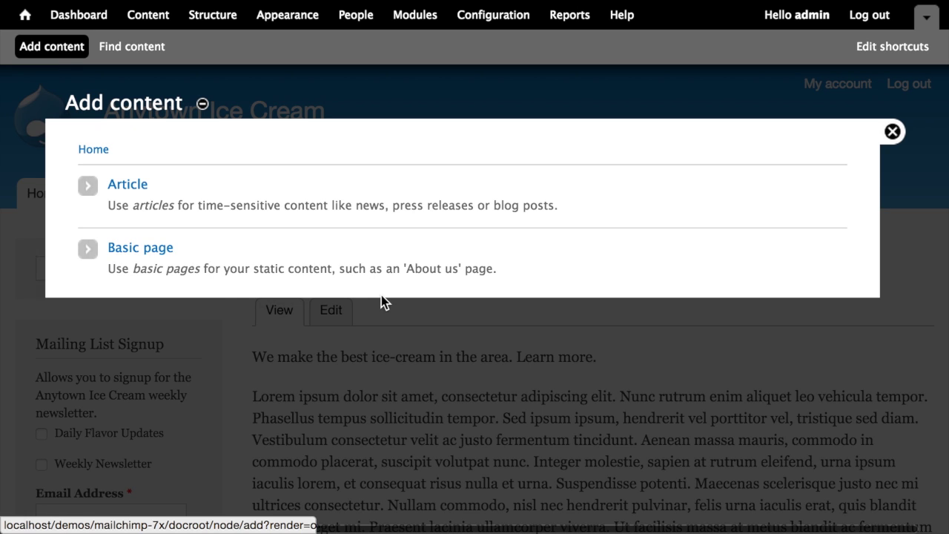
left_click(128, 186)
left_click(163, 205)
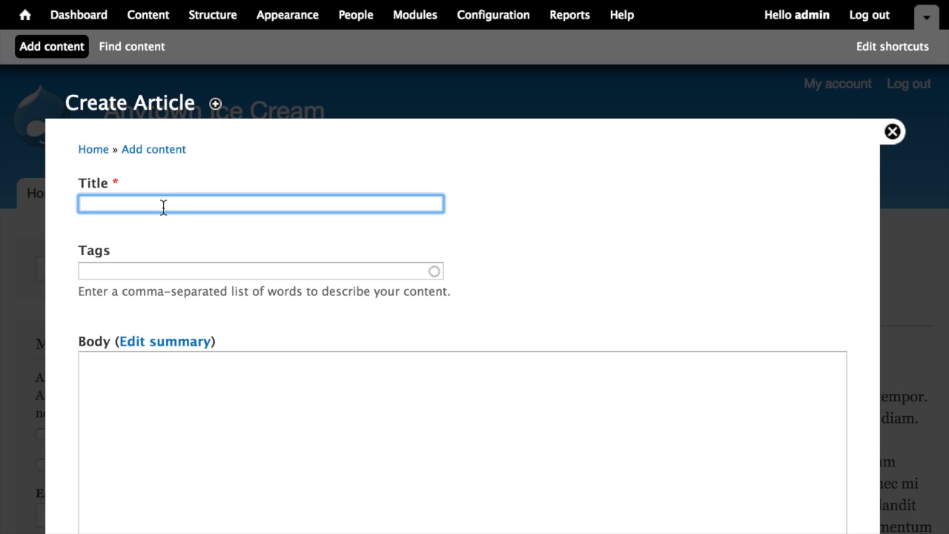
type("Anytown Ice C")
key("BackSpace")
type("Cream Adds A")
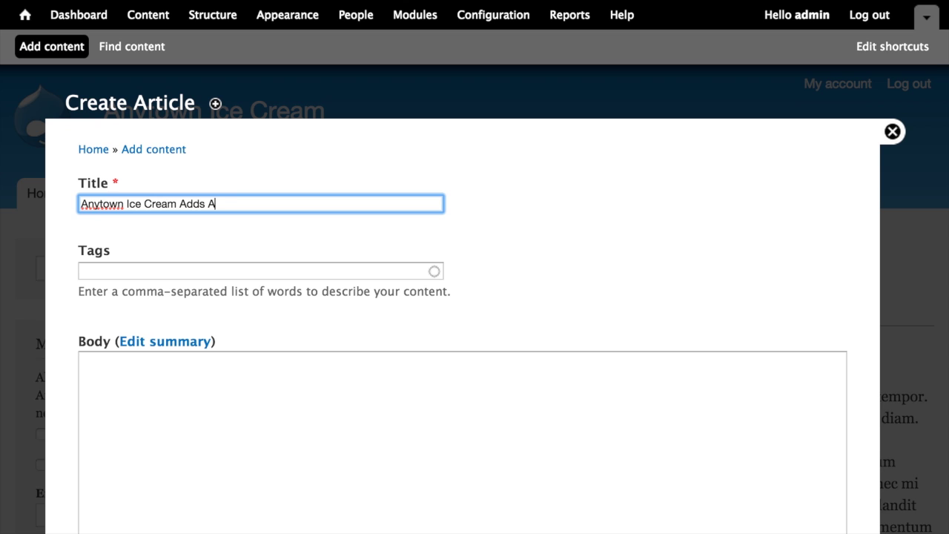
type(" New Location")
key("Left")
key("Left")
key("BackSpace")
type("a")
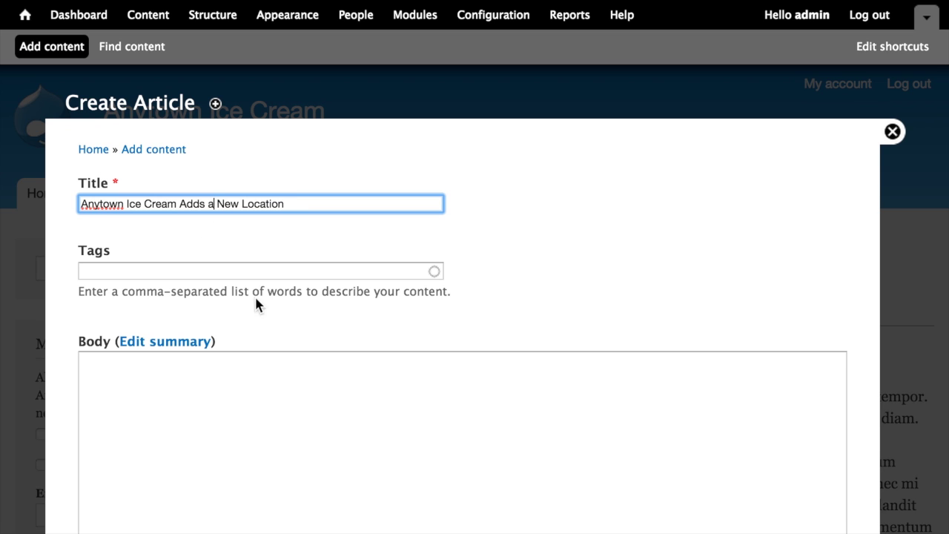
Paste the copied lorem ipsum text into the article's body.
left_click(302, 431)
scroll(678, 227, "down", 2)
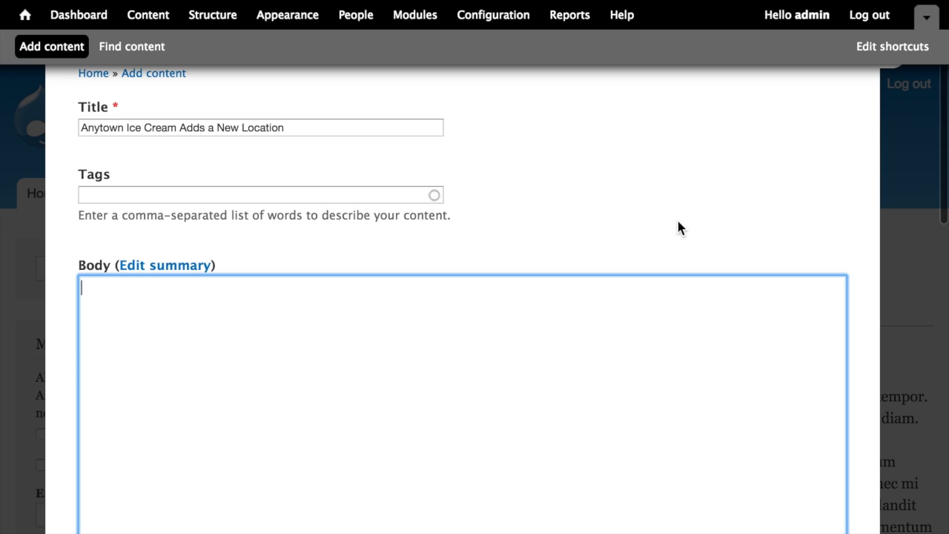
key("super+v")
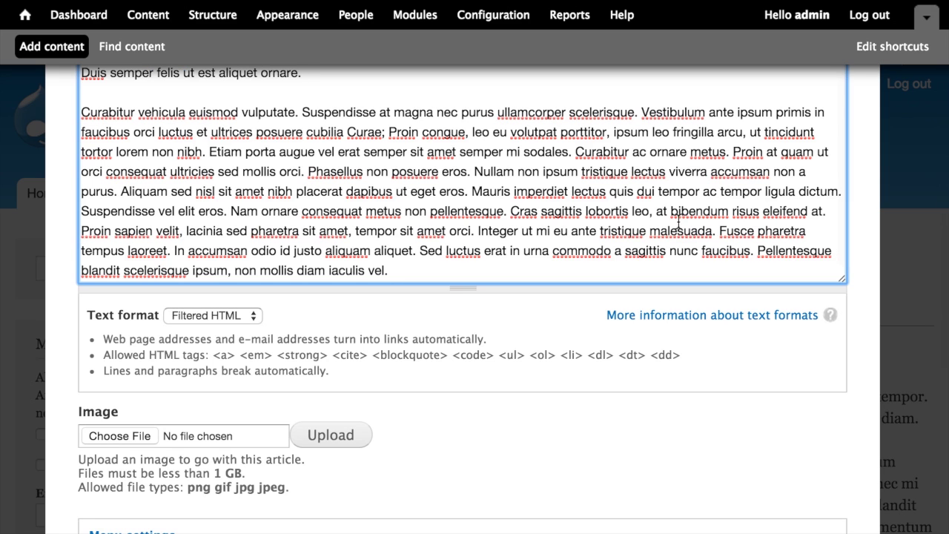
scroll(502, 223, "up", 6)
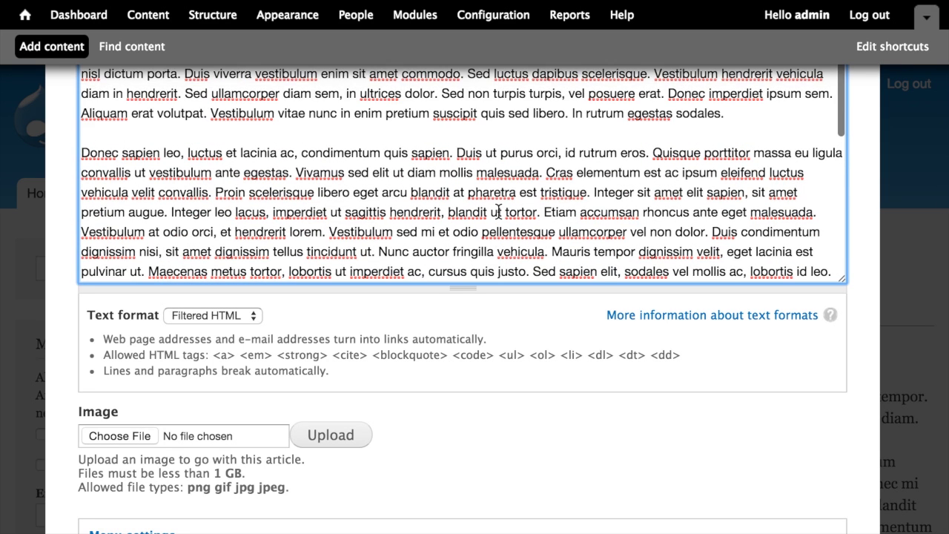
Delete everything after the second paragraph of the body, keeping only the first two lorem ipsum paragraphs.
scroll(497, 212, "down", 4)
scroll(498, 213, "down", 2)
key("shift+Up")
key("shift+Up")
key("shift+Up")
key("shift+Up")
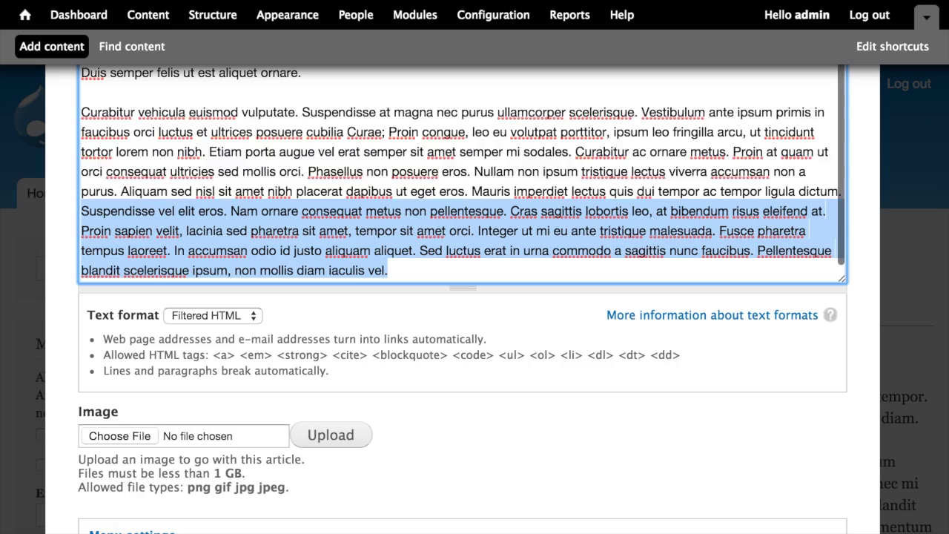
key("super+a")
key("shift+Up")
key("shift+Up")
key("shift+Up")
key("shift+Up")
key("shift+Up")
key("shift+Up")
key("shift+Up")
key("shift+Up")
key("shift+Up")
key("shift+Up")
key("shift+Down")
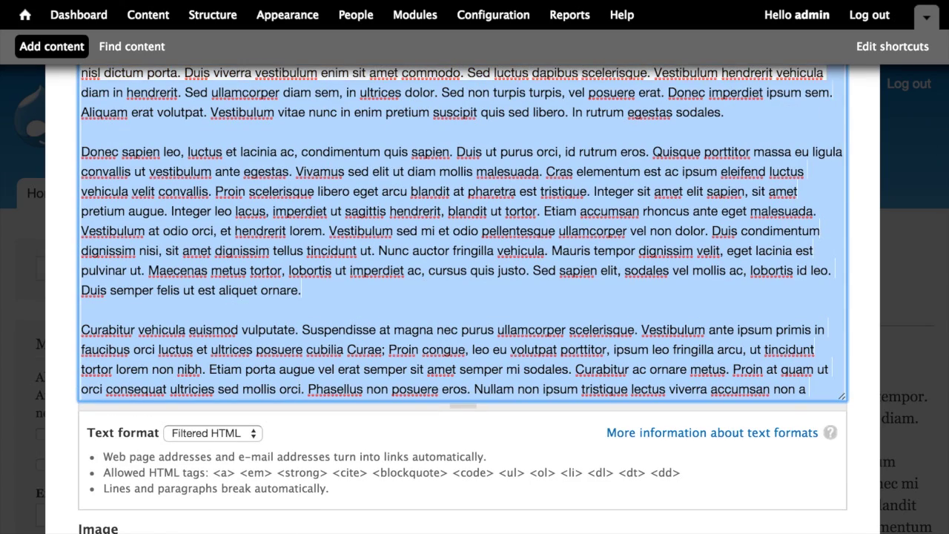
key("shift+Down")
key("BackSpace")
scroll(397, 211, "up", 5)
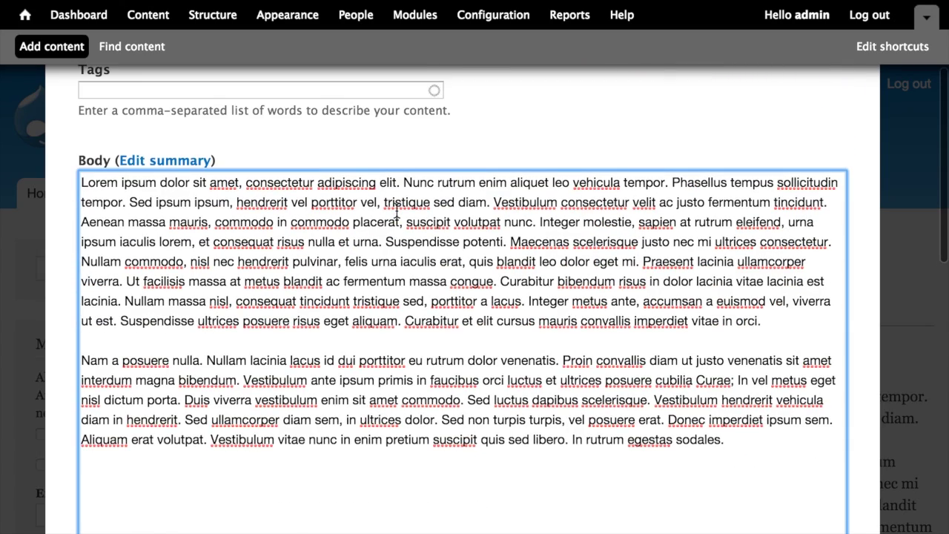
Attach vanilla.png as the article's image and set its alternate text to "Vanilla".
scroll(498, 280, "down", 10)
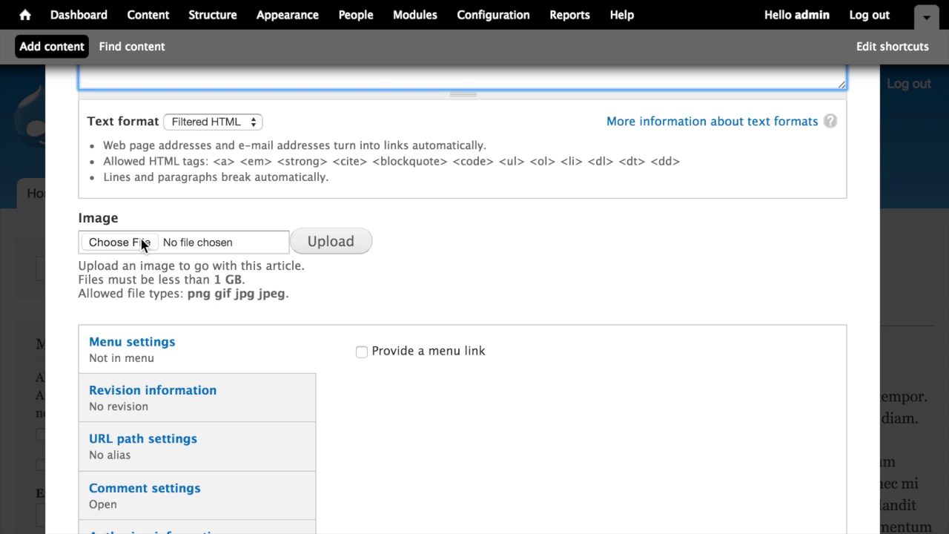
left_click(129, 243)
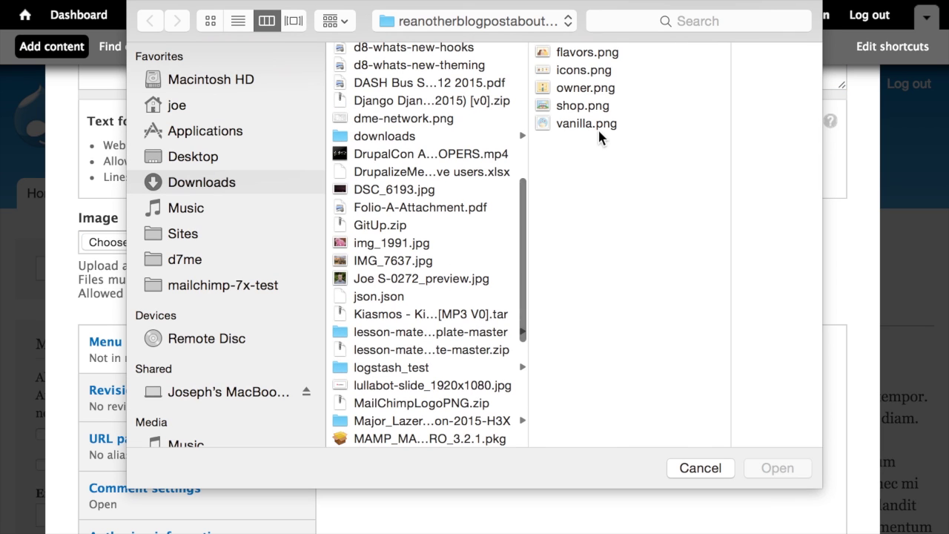
left_click(597, 126)
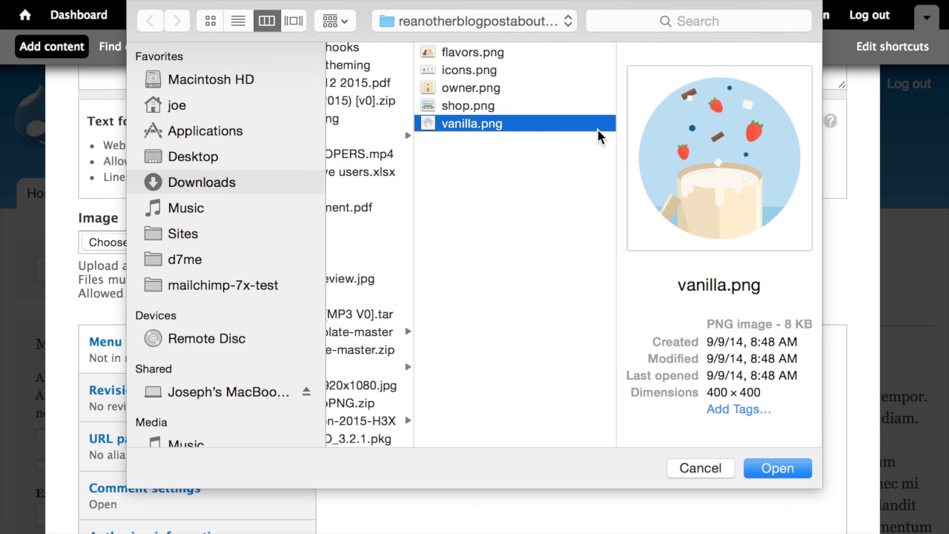
double_click(598, 126)
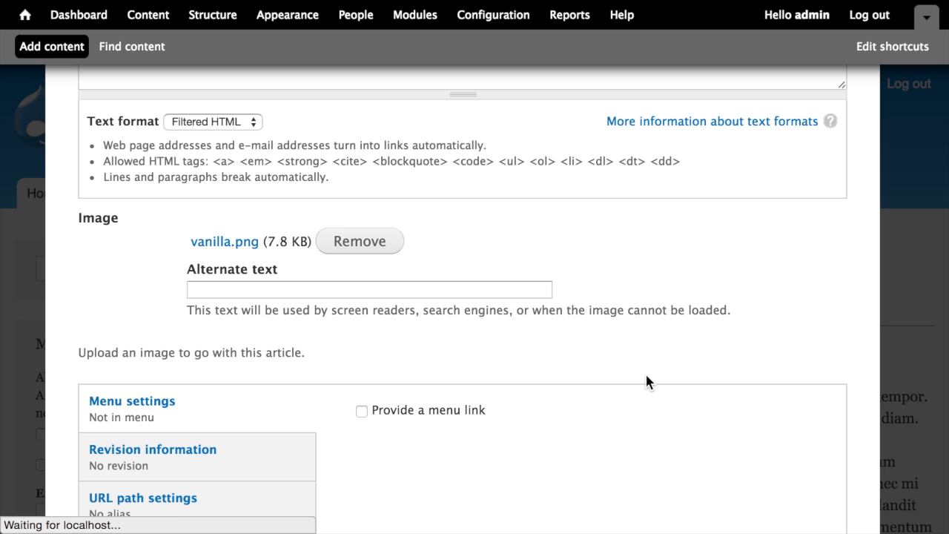
left_click(466, 290)
type("Vanilla")
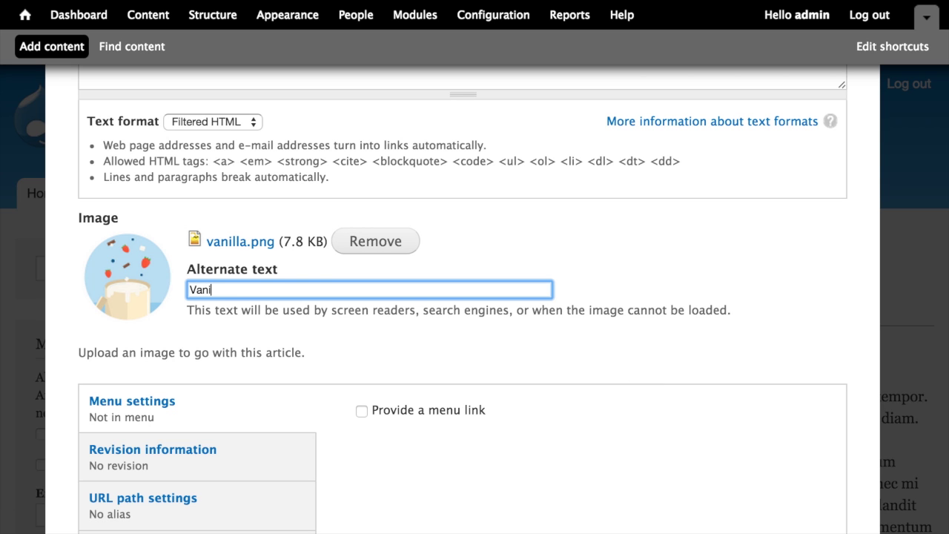
left_click(746, 245)
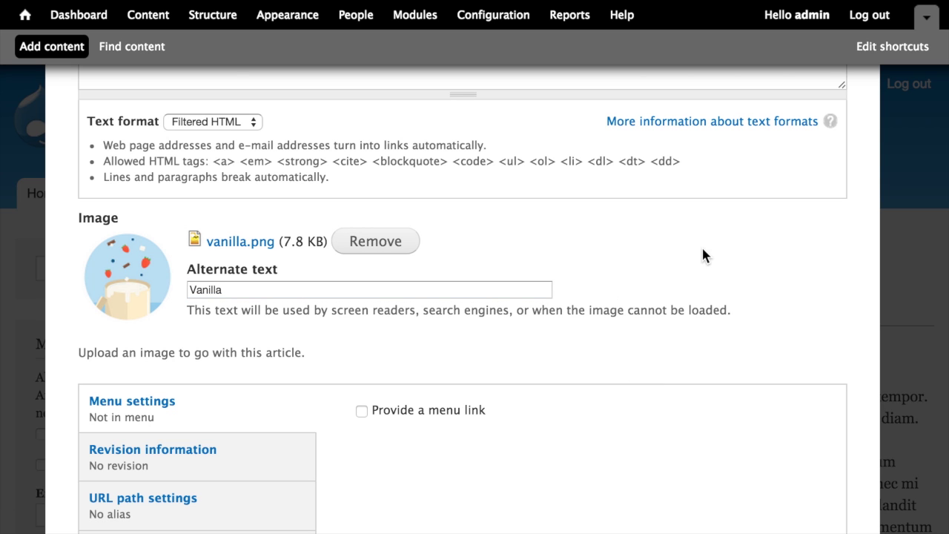
Turn off promotion to the front page in the article's publishing options, then save the article and look it over.
scroll(683, 244, "down", 5)
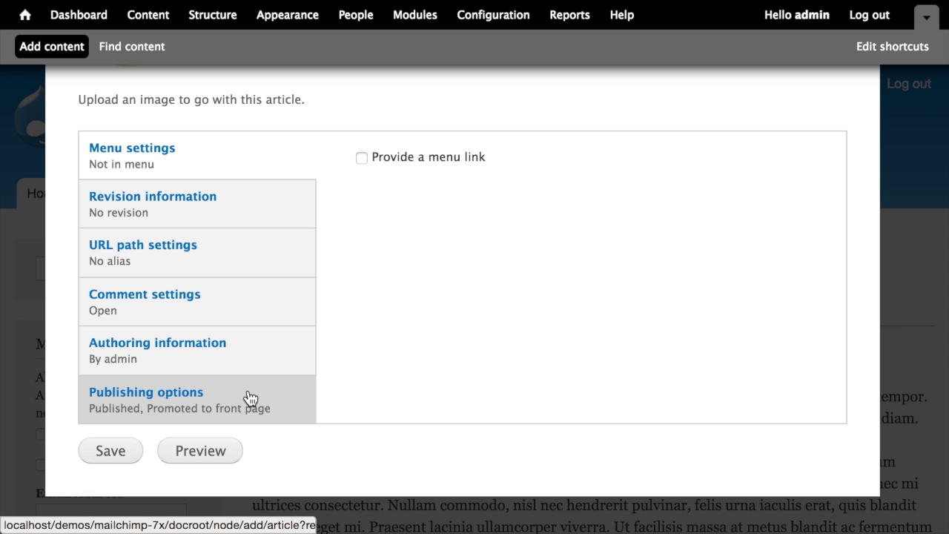
left_click(213, 407)
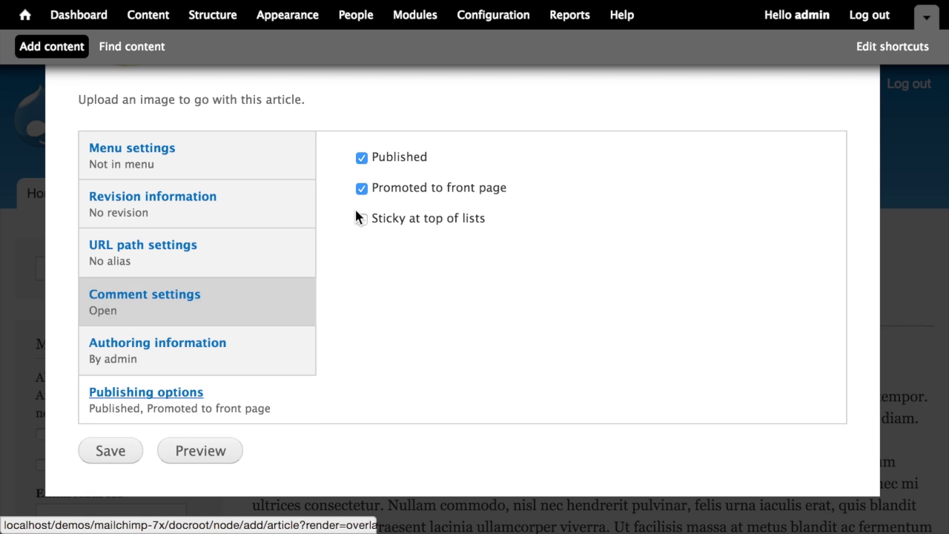
left_click(393, 189)
left_click(121, 450)
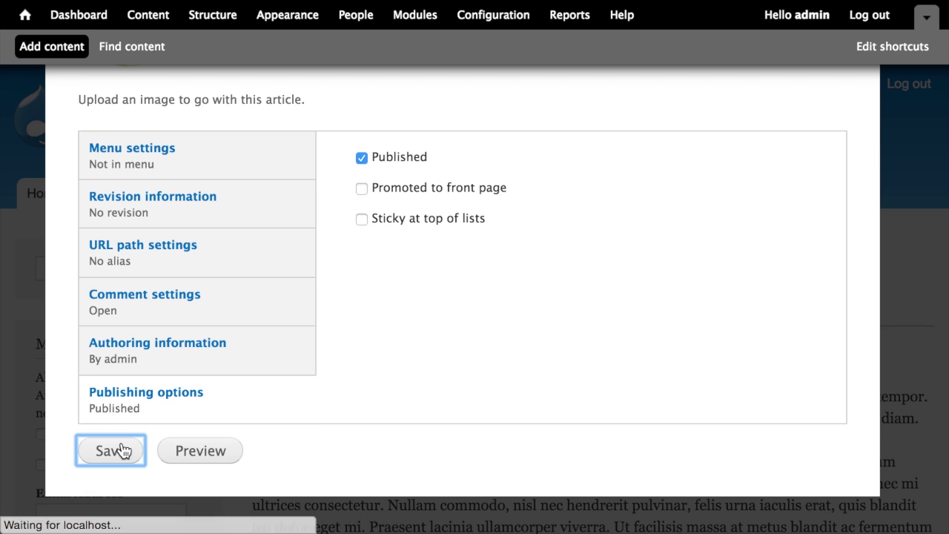
scroll(655, 361, "down", 6)
scroll(655, 360, "up", 6)
scroll(655, 361, "down", 5)
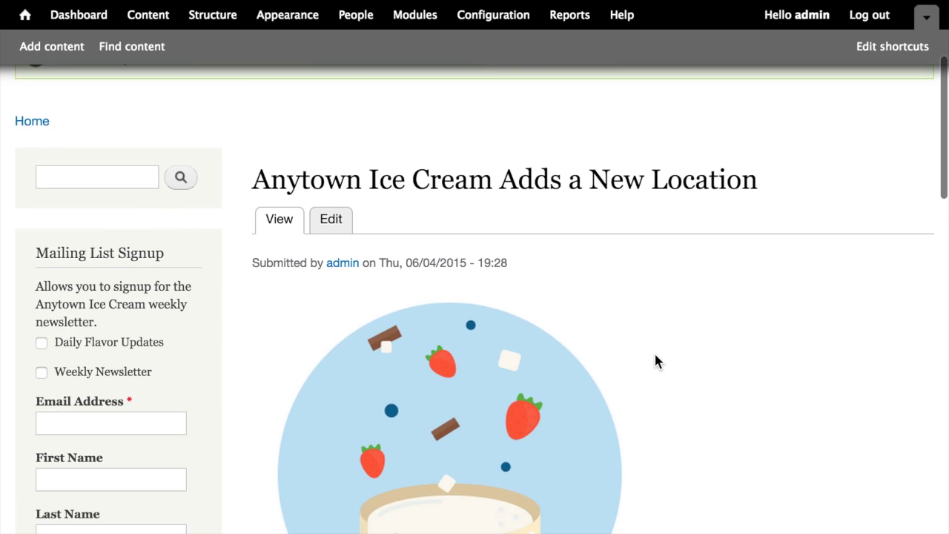
scroll(655, 361, "up", 5)
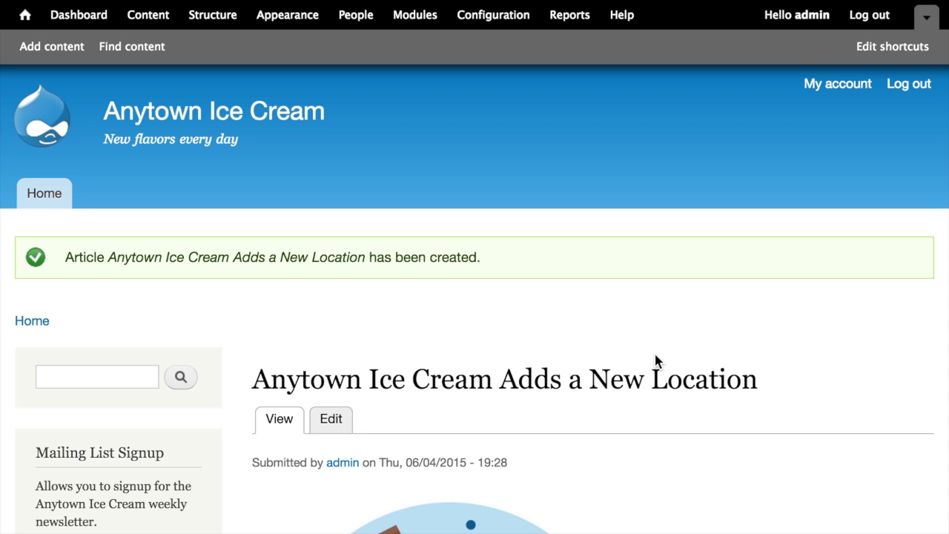
Enable the MailChimp Campaigns module and save the module configuration.
left_click(416, 29)
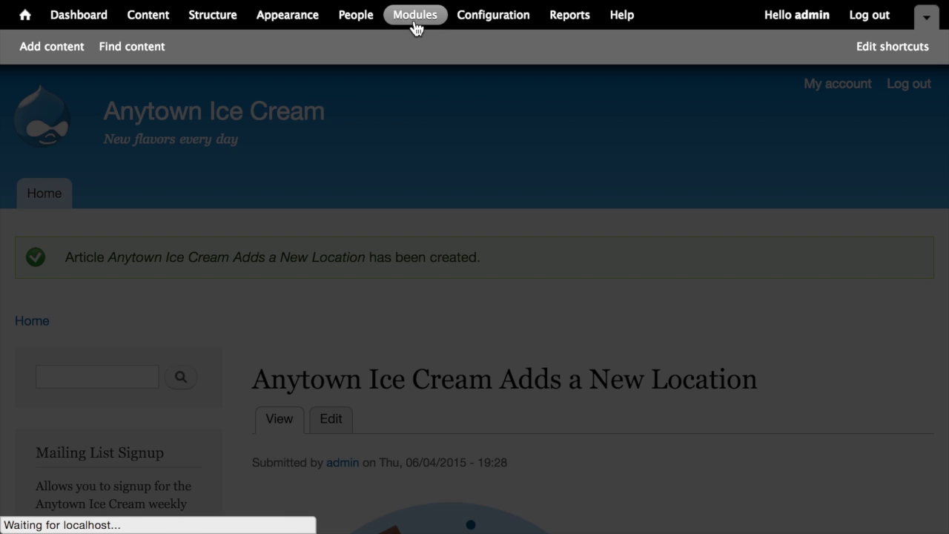
scroll(449, 209, "down", 10)
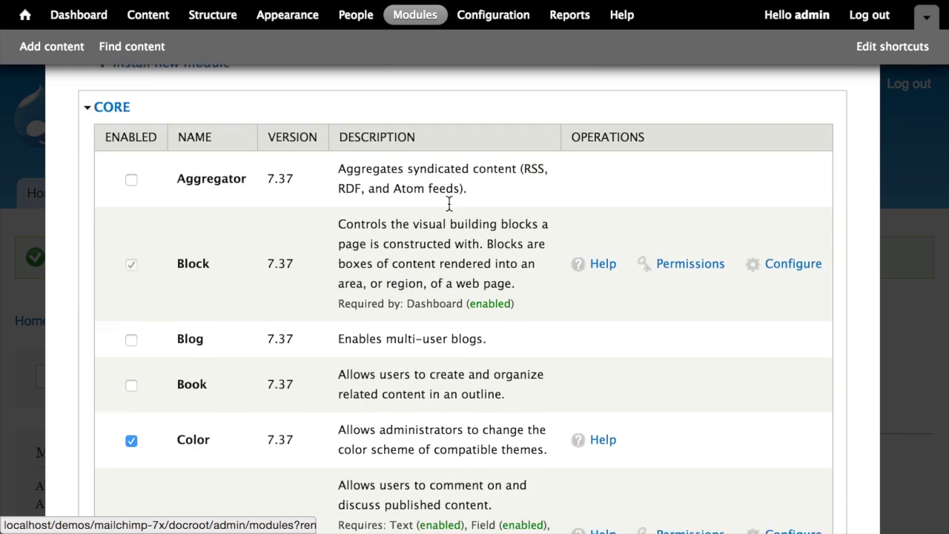
scroll(449, 209, "down", 15)
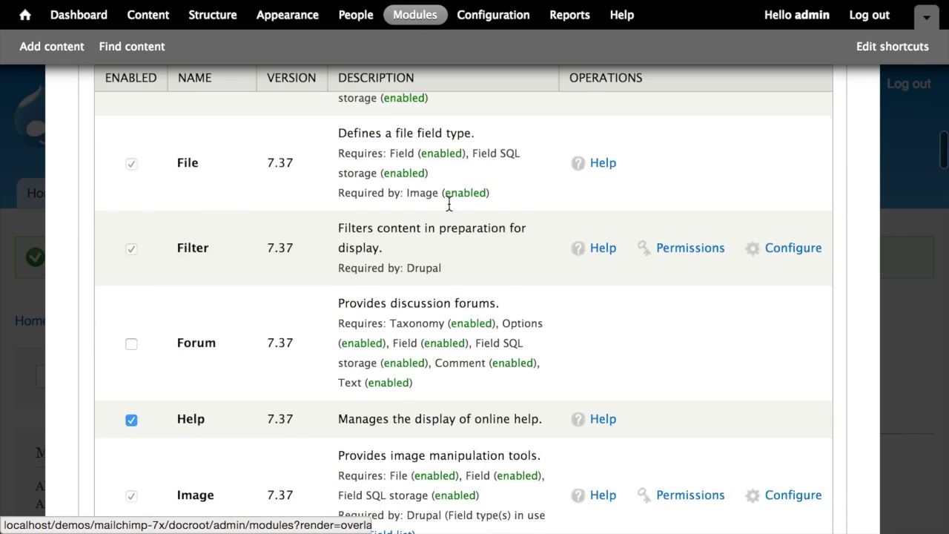
scroll(449, 207, "up", 10)
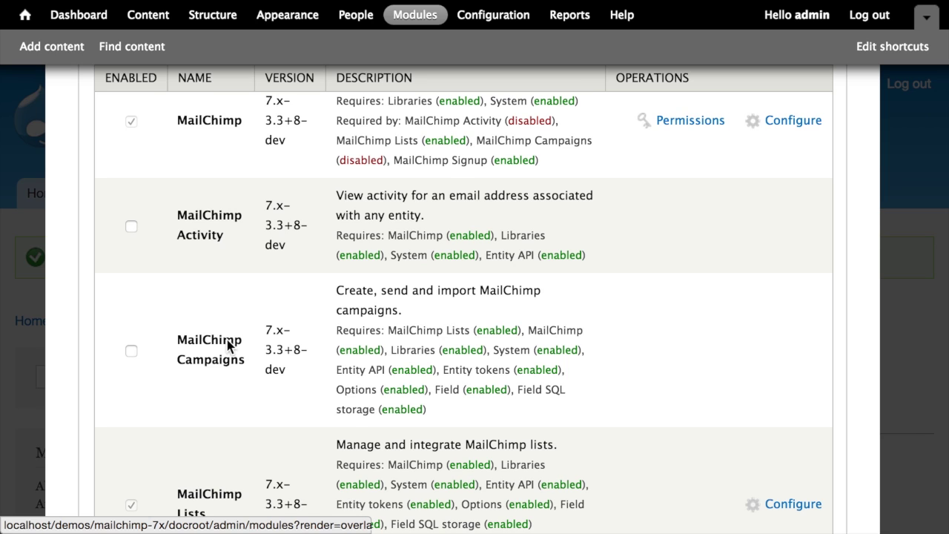
left_click(131, 351)
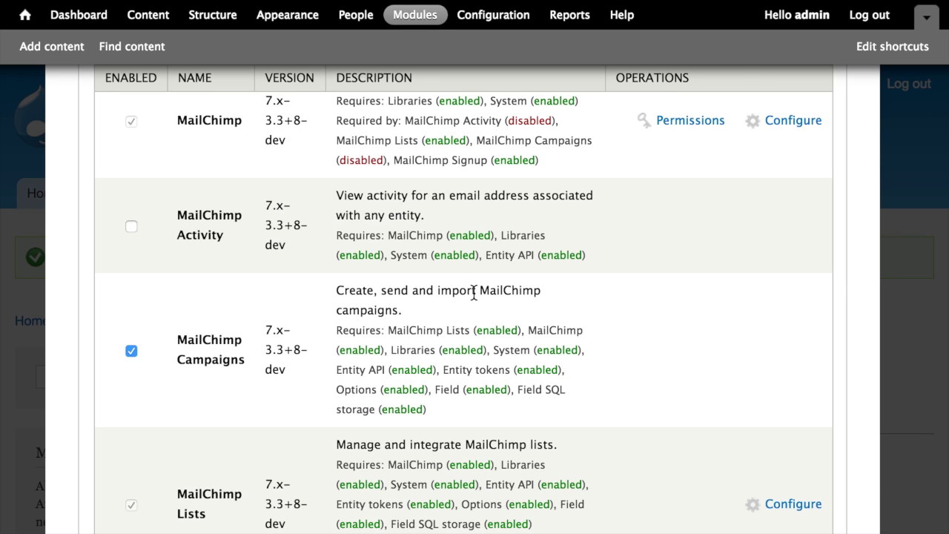
scroll(473, 293, "down", 10)
left_click(199, 445)
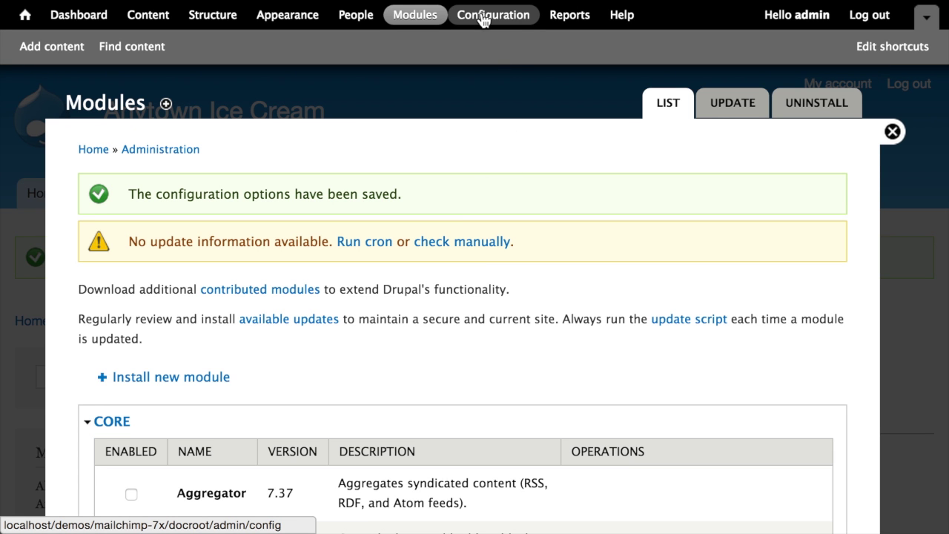
View the campaigns overview in the site's MailChimp web service settings.
left_click(483, 16)
scroll(545, 432, "down", 5)
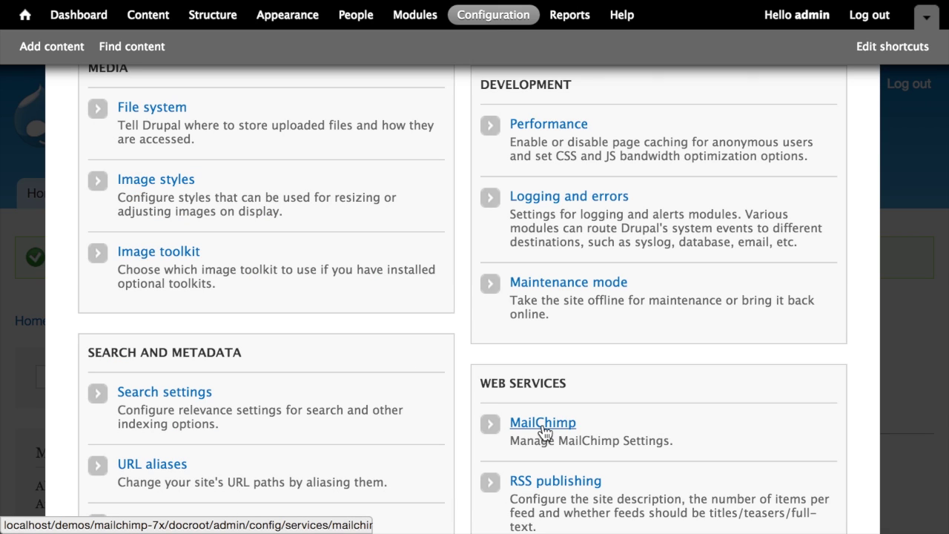
left_click(544, 424)
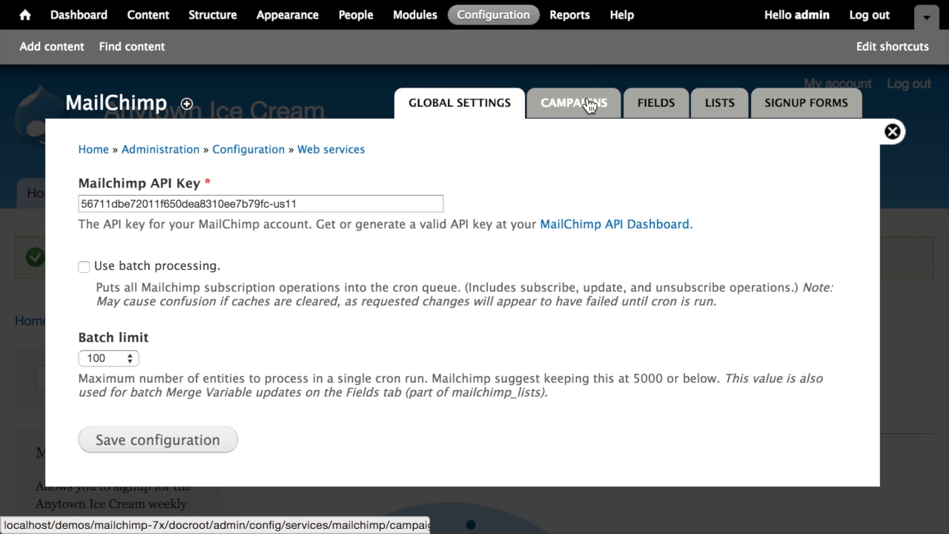
left_click(590, 106)
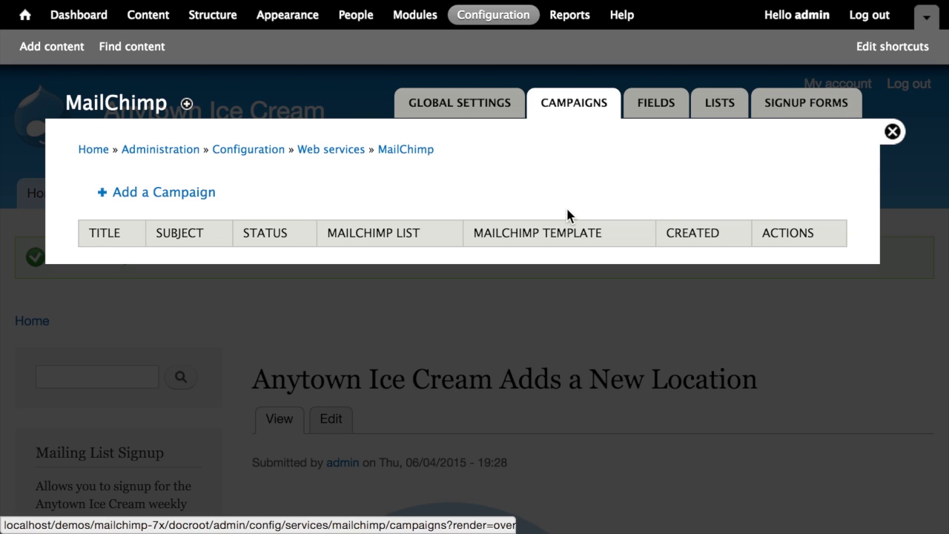
Open the MailChimp campaign text format's configuration from the site's content authoring settings.
left_click(493, 19)
scroll(519, 239, "down", 5)
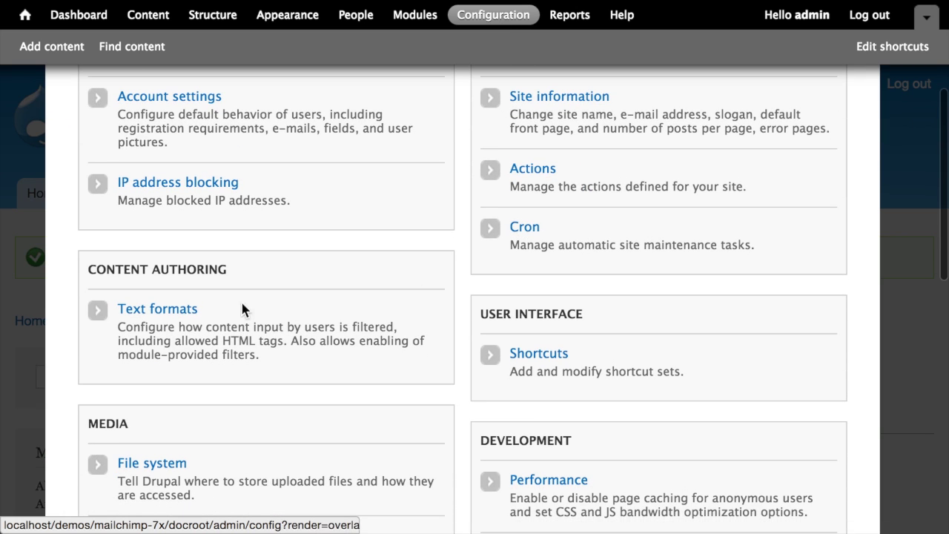
left_click(170, 312)
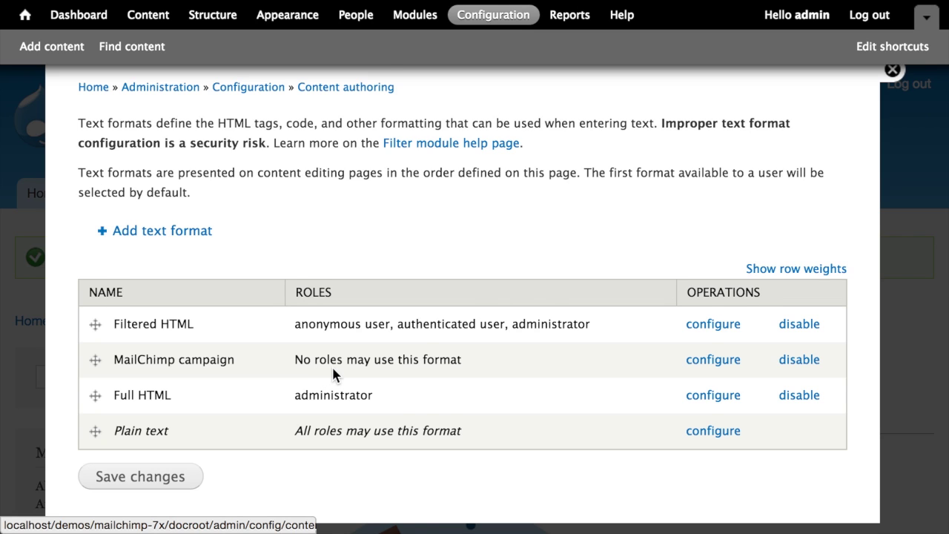
scroll(363, 369, "down", 1)
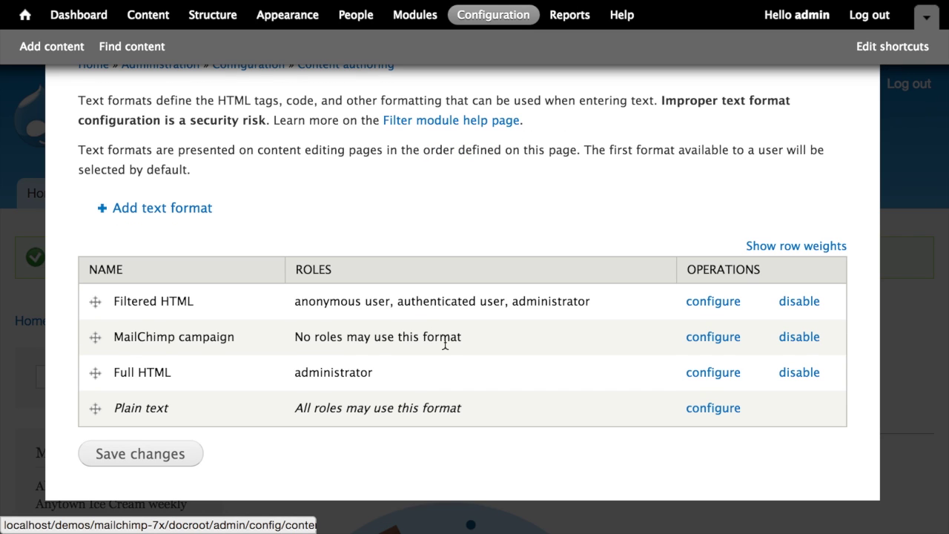
left_click(714, 338)
scroll(572, 265, "down", 2)
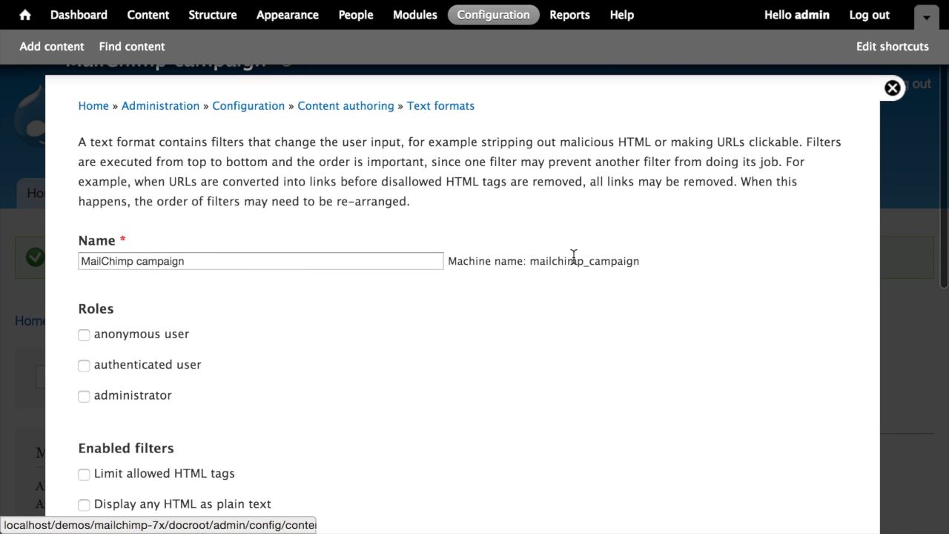
Allow the administrator role to use the MailChimp campaign text format, check its enabled filters and save the configuration.
left_click(152, 398)
scroll(438, 394, "down", 2)
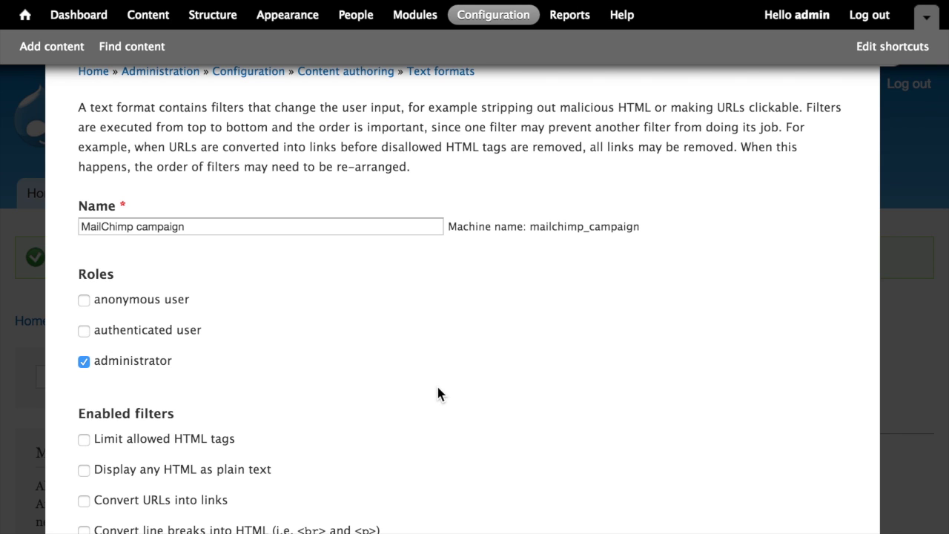
scroll(439, 393, "down", 10)
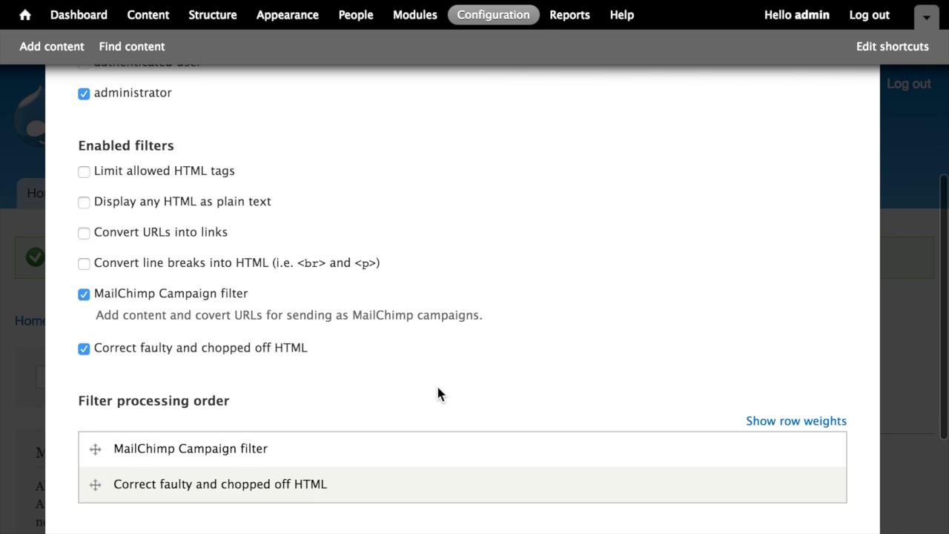
scroll(352, 140, "up", 1)
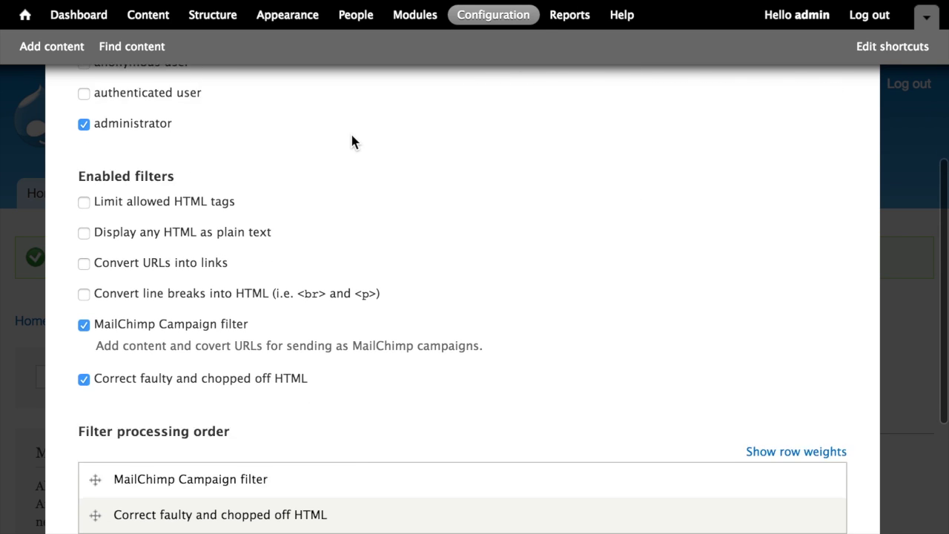
scroll(352, 140, "down", 5)
left_click(191, 445)
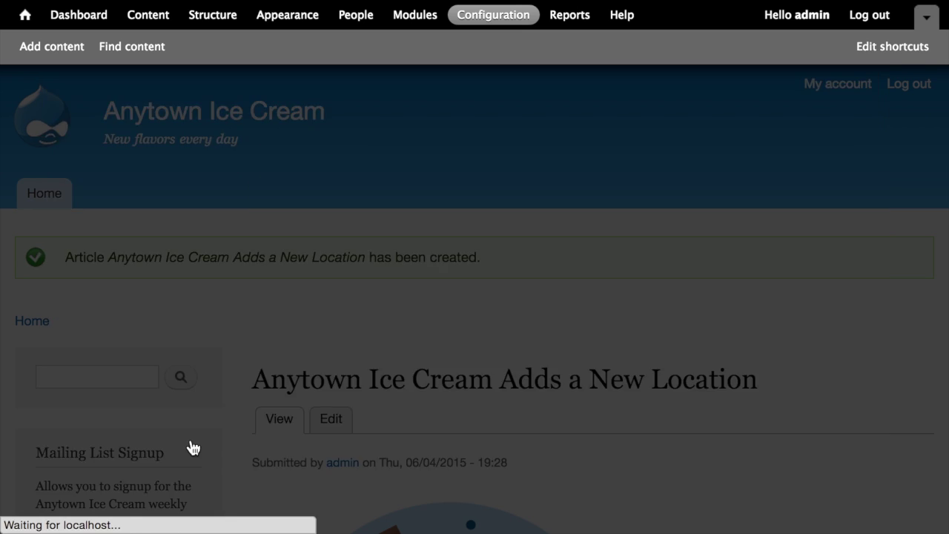
scroll(472, 363, "down", 3)
scroll(472, 363, "up", 3)
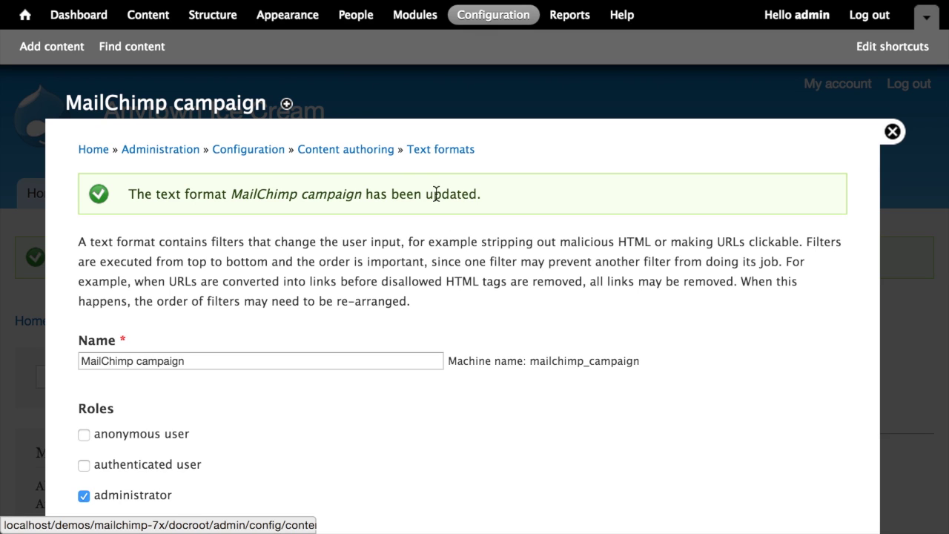
Review the MailChimp Campaigns permissions assigned to each user role.
left_click(356, 16)
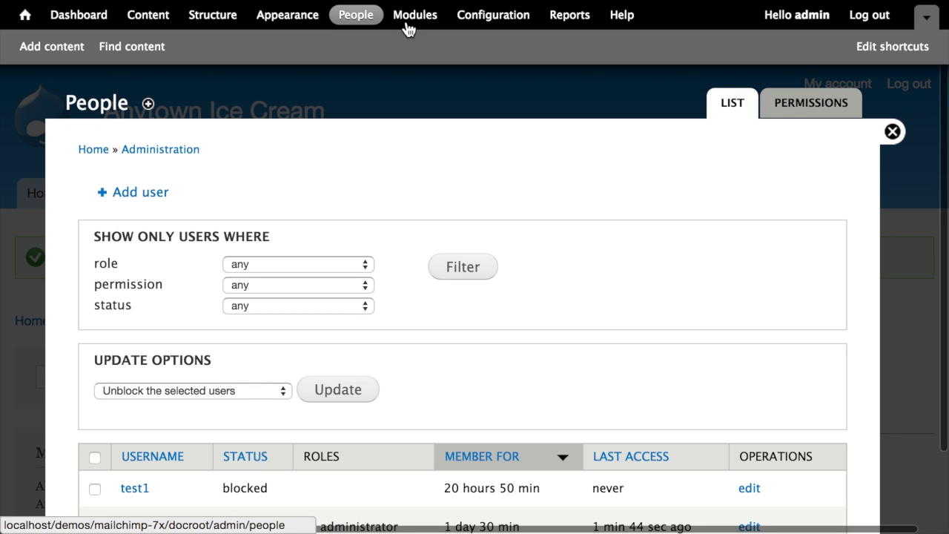
left_click(816, 98)
scroll(601, 263, "down", 15)
scroll(602, 258, "up", 5)
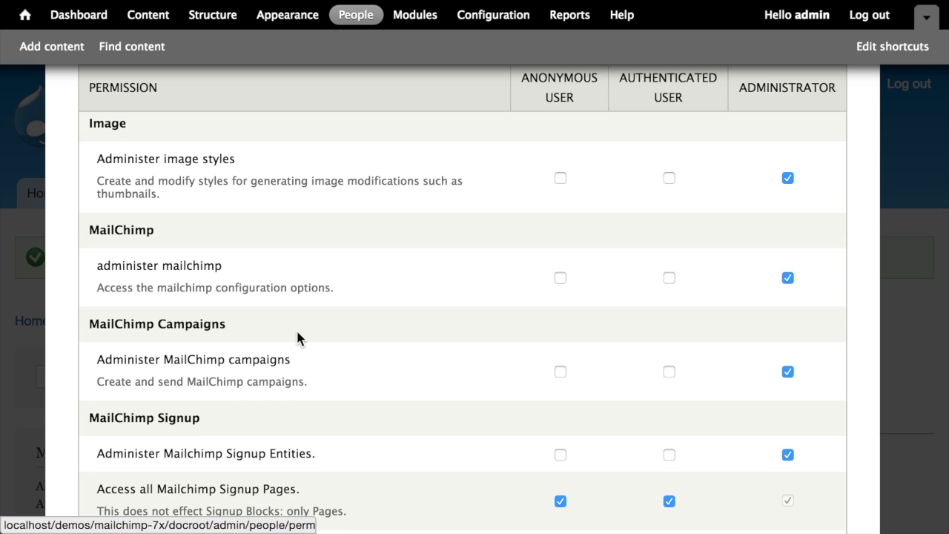
scroll(296, 334, "down", 1)
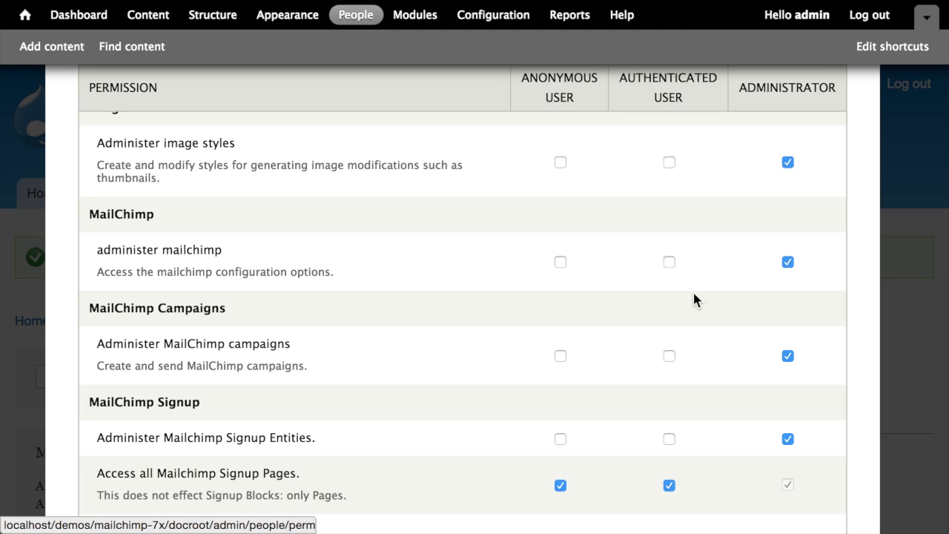
Start adding a new campaign in the site's MailChimp web service settings.
left_click(482, 18)
scroll(538, 234, "down", 10)
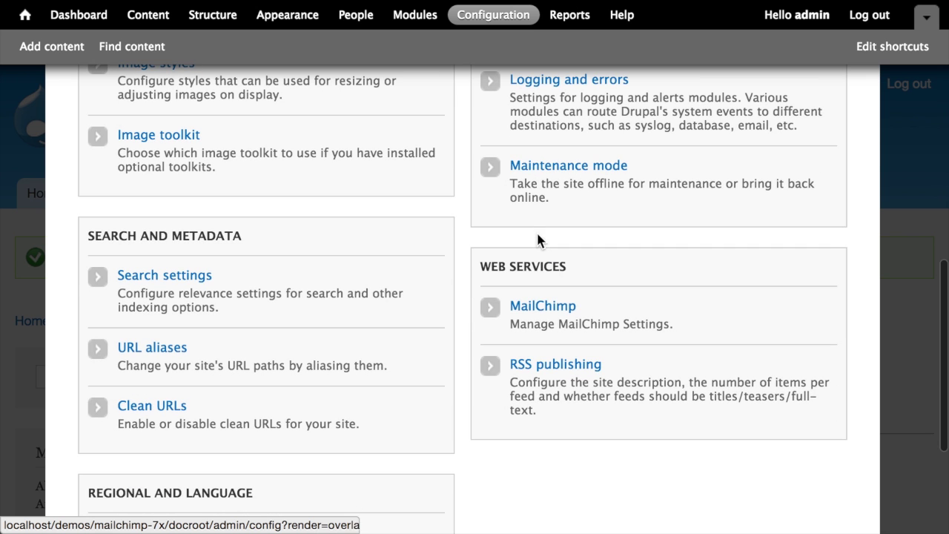
left_click(543, 308)
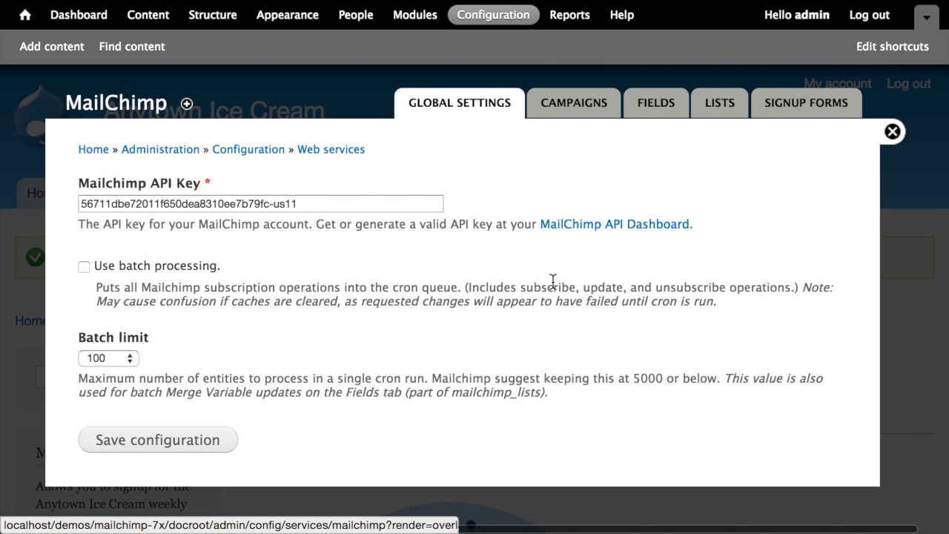
left_click(568, 103)
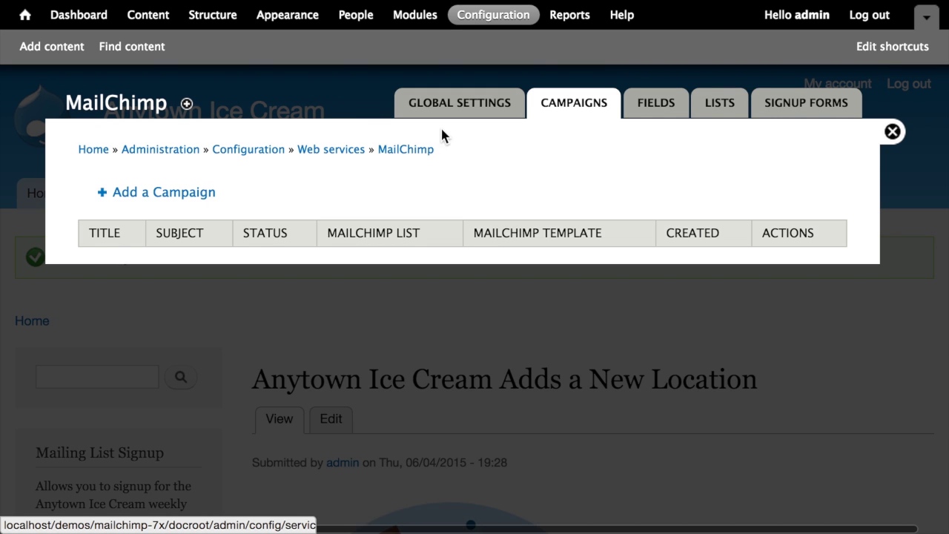
left_click(175, 197)
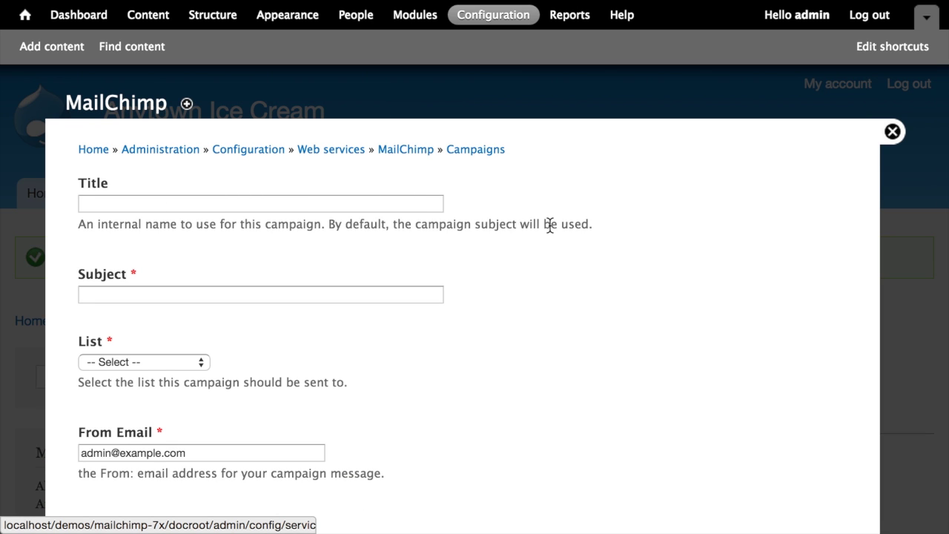
Title the campaign "Press Release" and set its subject to "Press Release - New Store".
scroll(550, 225, "down", 1)
left_click(359, 190)
type("s Release")
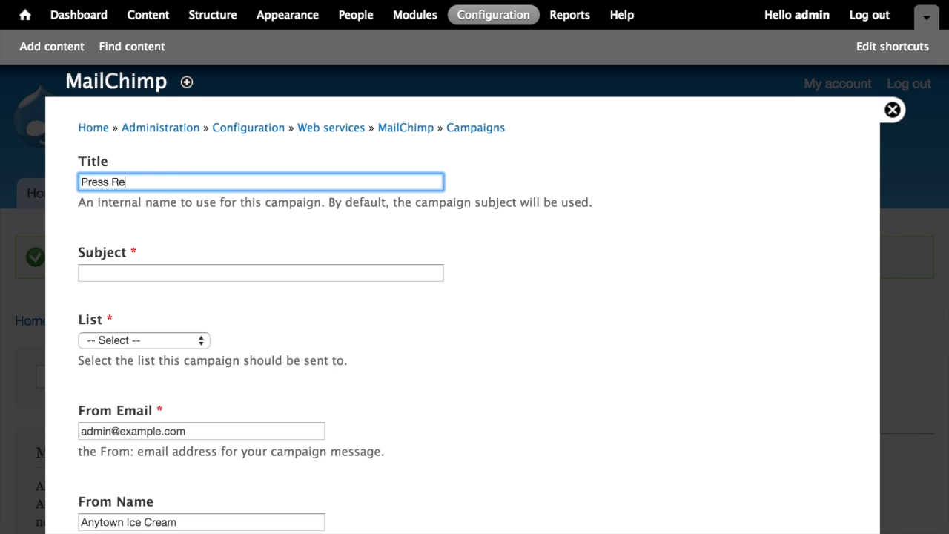
scroll(324, 214, "down", 2)
left_click(324, 214)
type("Press Release - New Store")
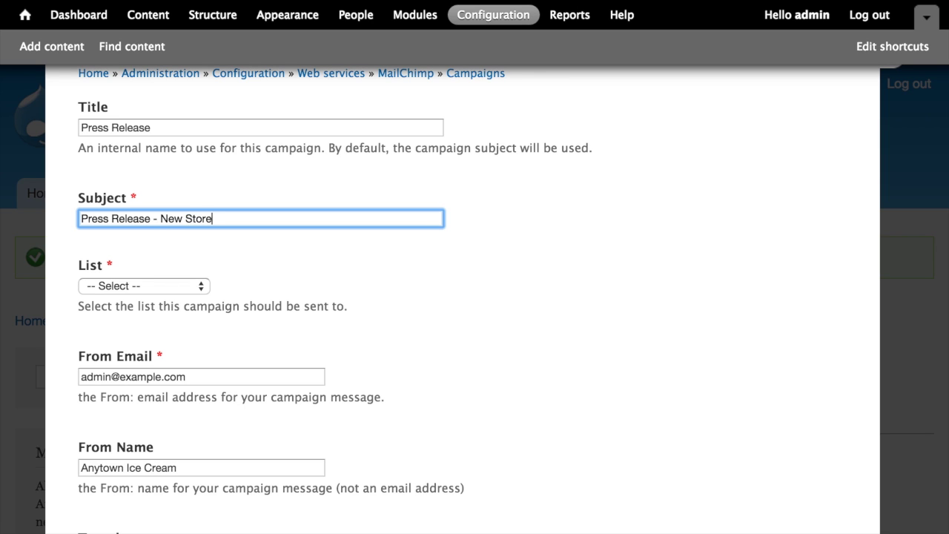
Copy the campaign's subject, "Press Release - New Store", over its title.
key("super+a")
key("super+c")
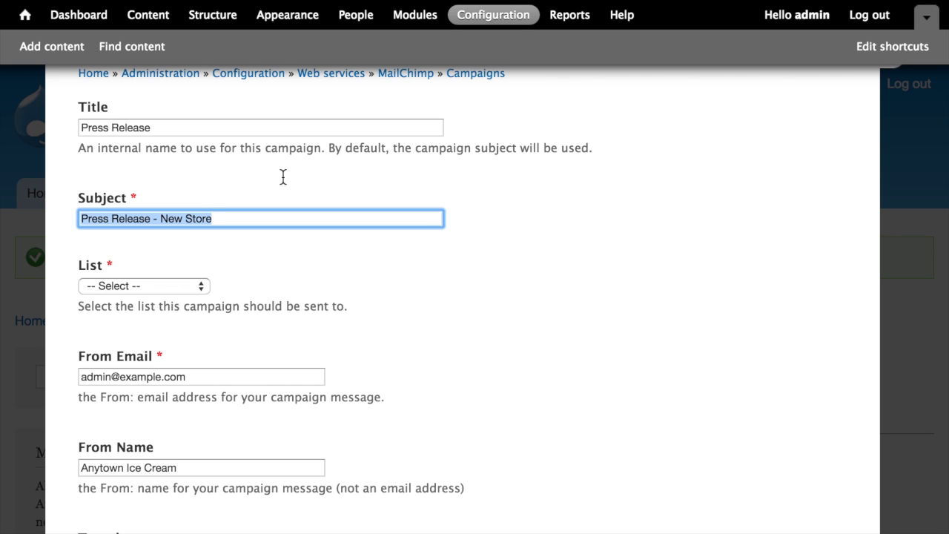
double_click(214, 127)
key("super+a")
key("super+v")
left_click(625, 227)
Send the campaign to the Weekly Newsletter list, with the list segment set to the entire list.
scroll(448, 182, "down", 1)
scroll(212, 269, "down", 1)
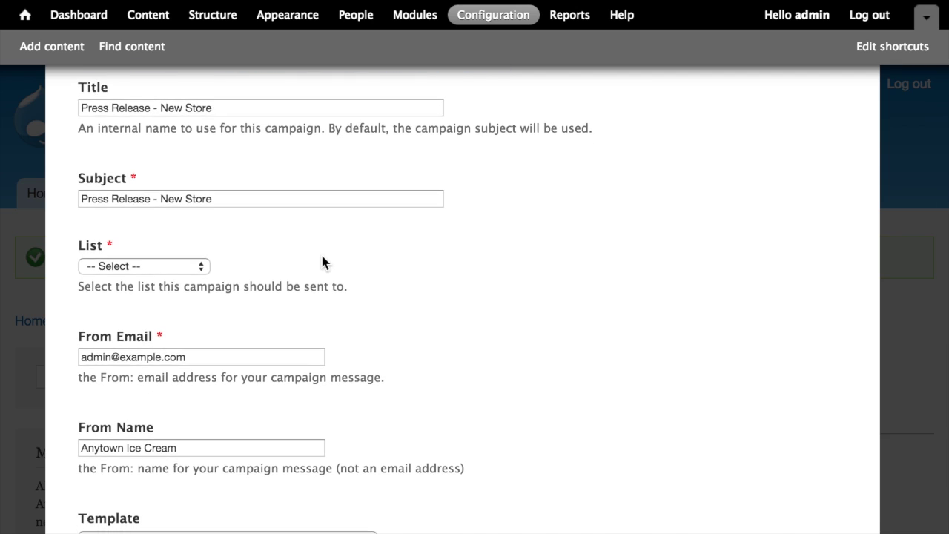
scroll(220, 252, "down", 2)
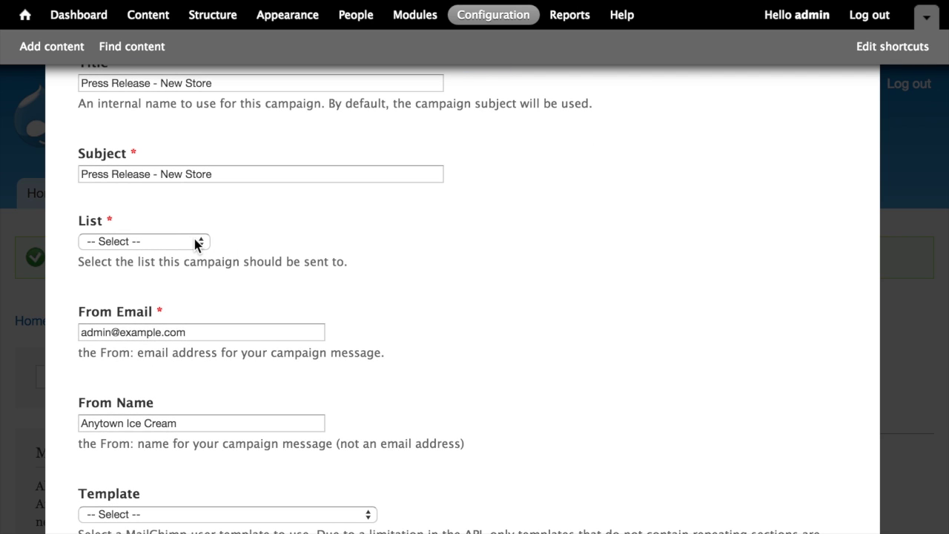
left_click(197, 242)
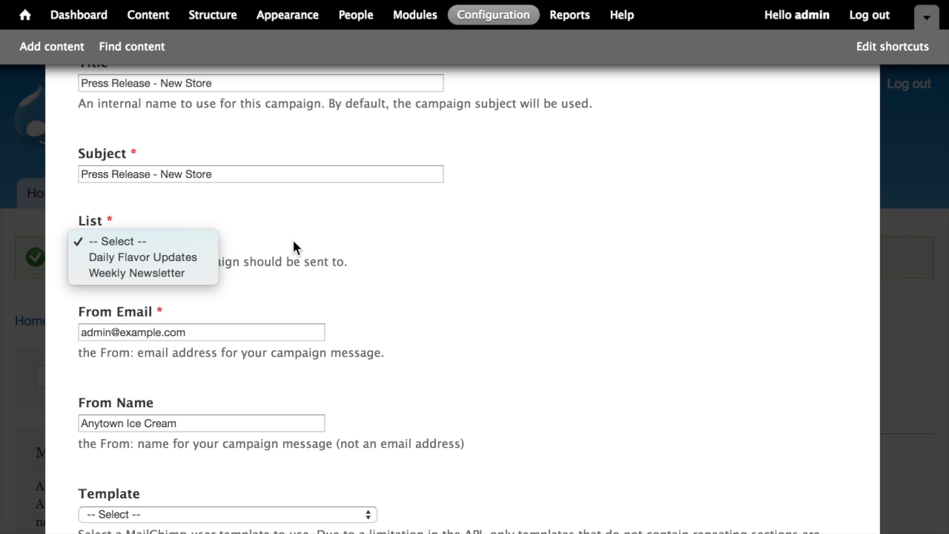
left_click(200, 272)
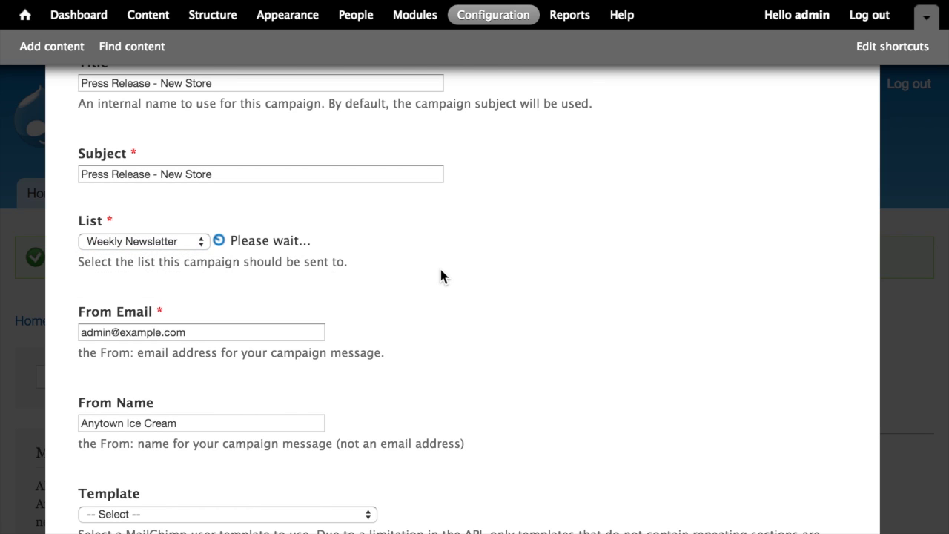
scroll(441, 275, "down", 2)
left_click(165, 278)
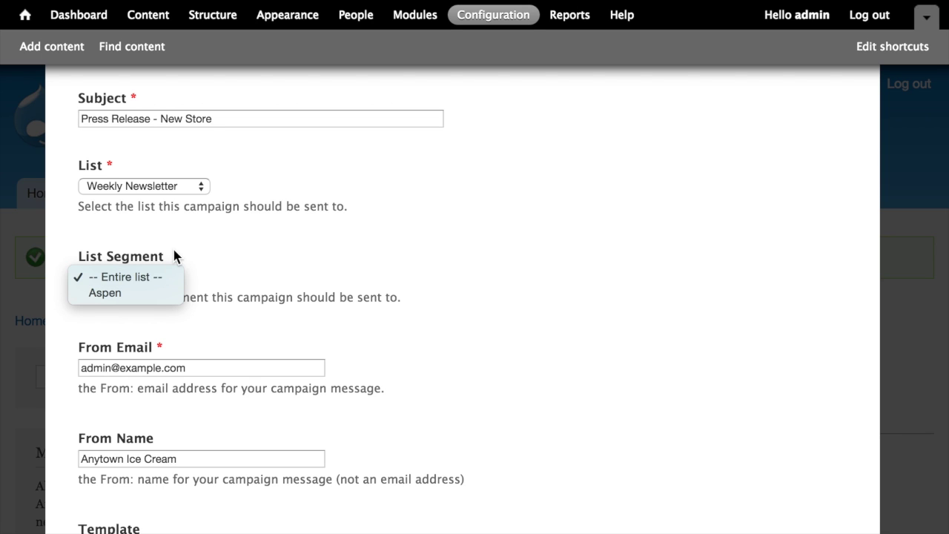
left_click(157, 276)
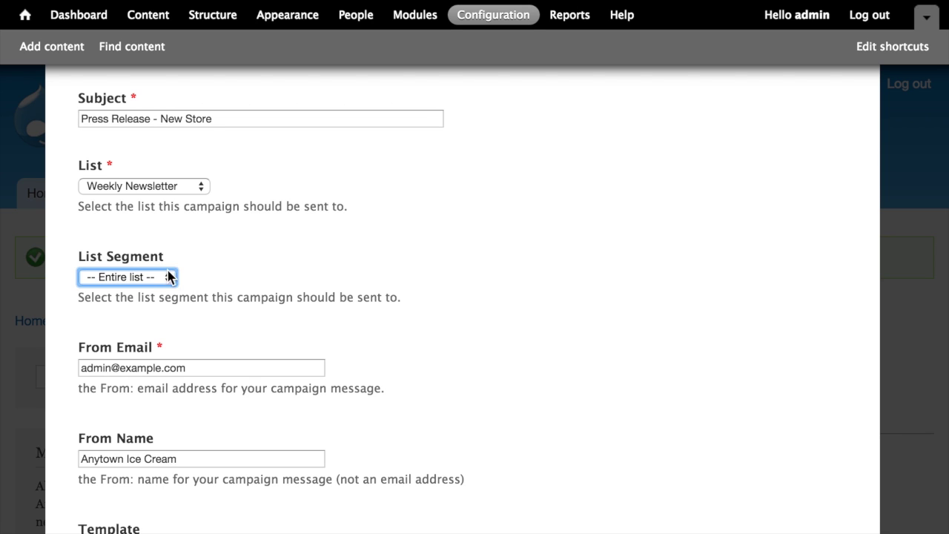
Replace the campaign's From Email with the sender's own email address and check the From Name.
scroll(390, 267, "down", 2)
left_click(390, 269)
scroll(297, 297, "down", 2)
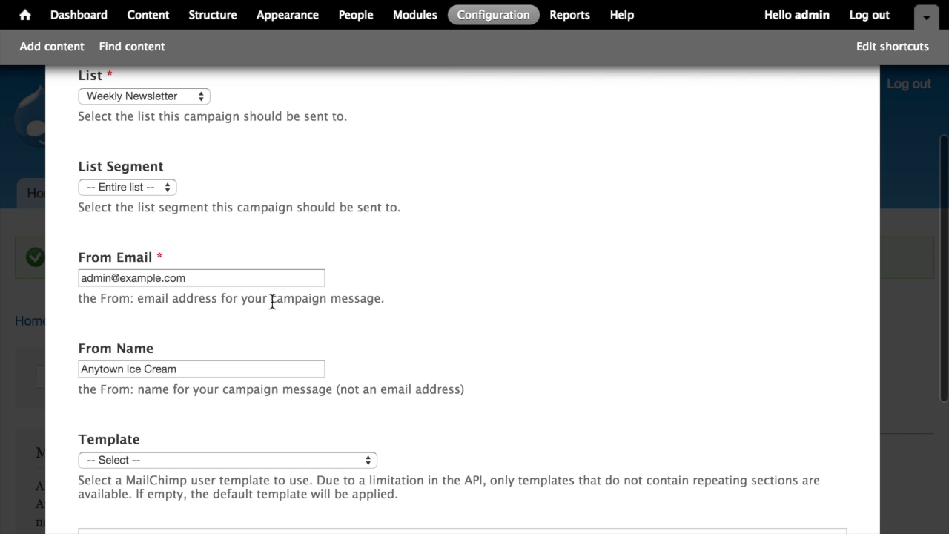
triple_click(242, 277)
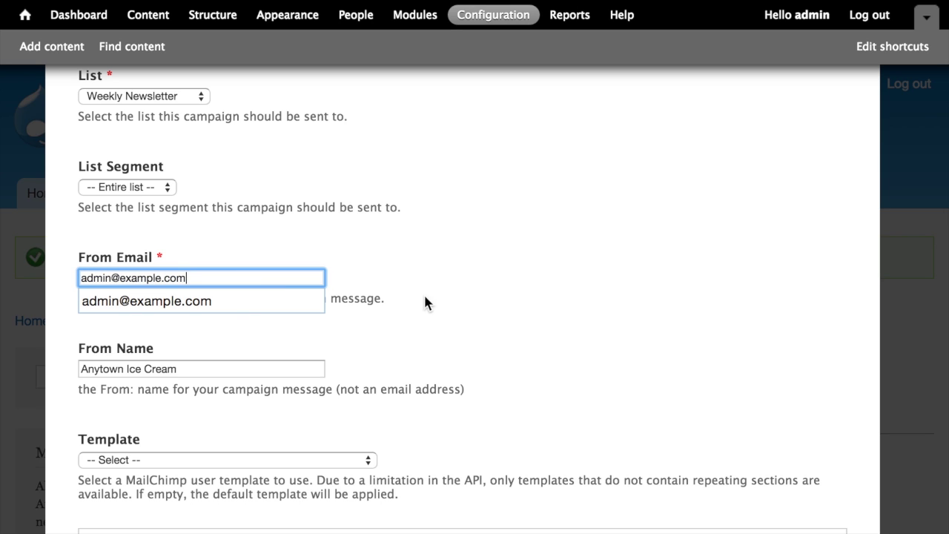
key("super+a")
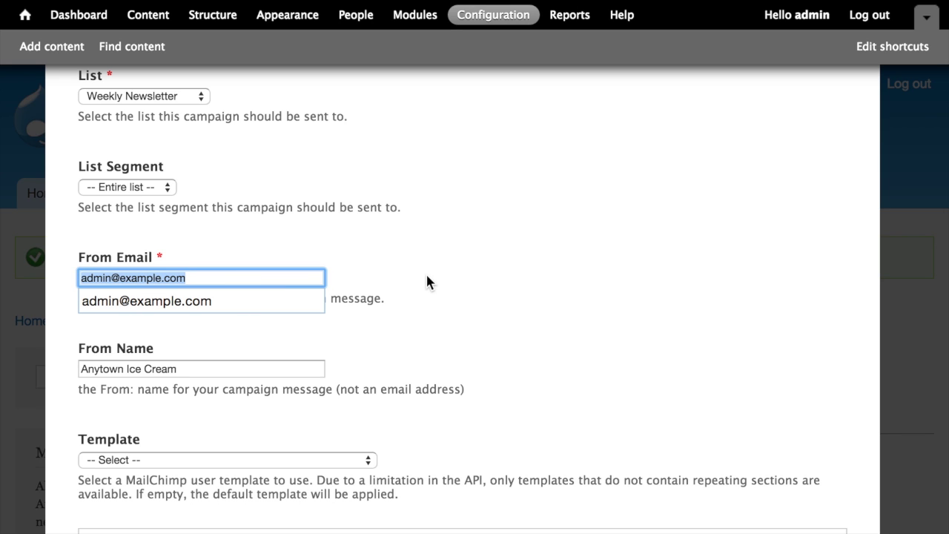
key("BackSpace")
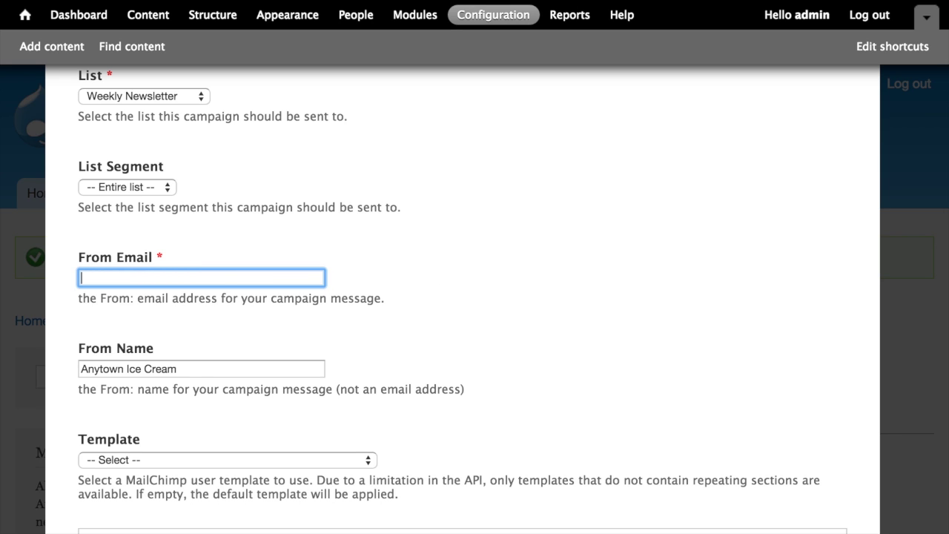
type("joe.")
key("Down")
key("Return")
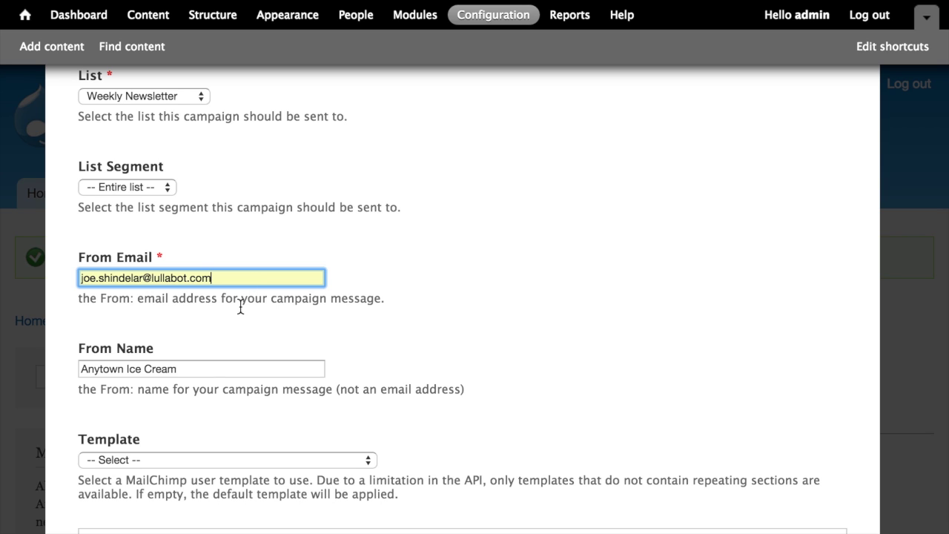
left_click(194, 371)
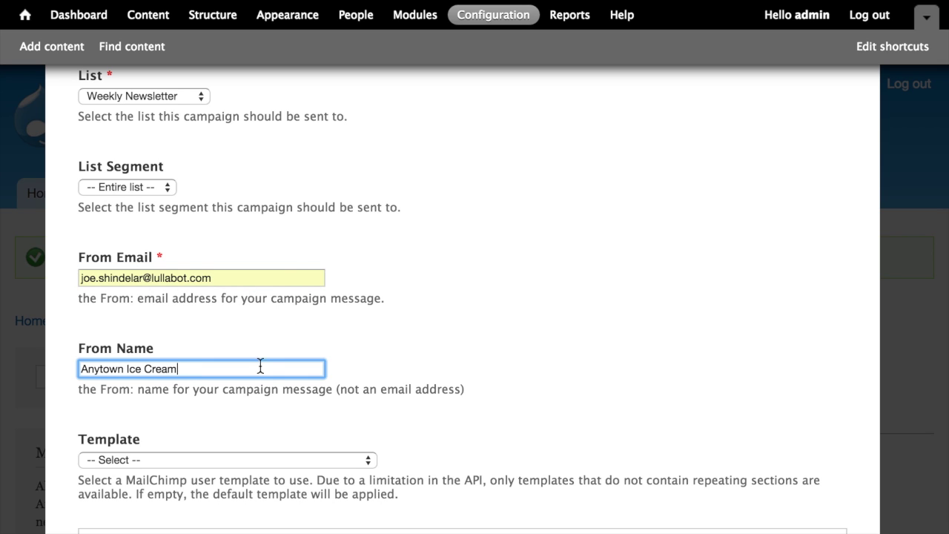
left_click(400, 326)
scroll(399, 326, "down", 3)
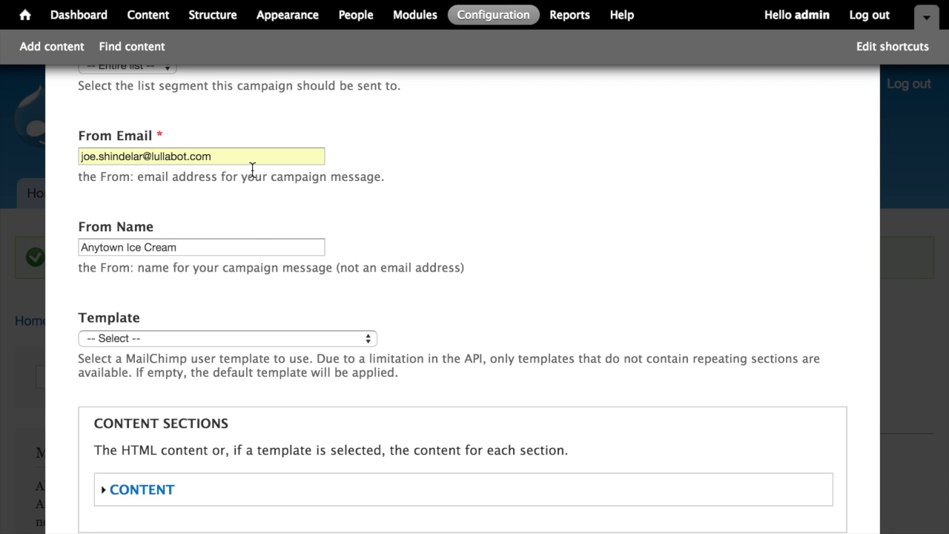
left_click(220, 245)
left_click(447, 242)
Try the Postcard (500px) template for the campaign.
scroll(419, 237, "down", 3)
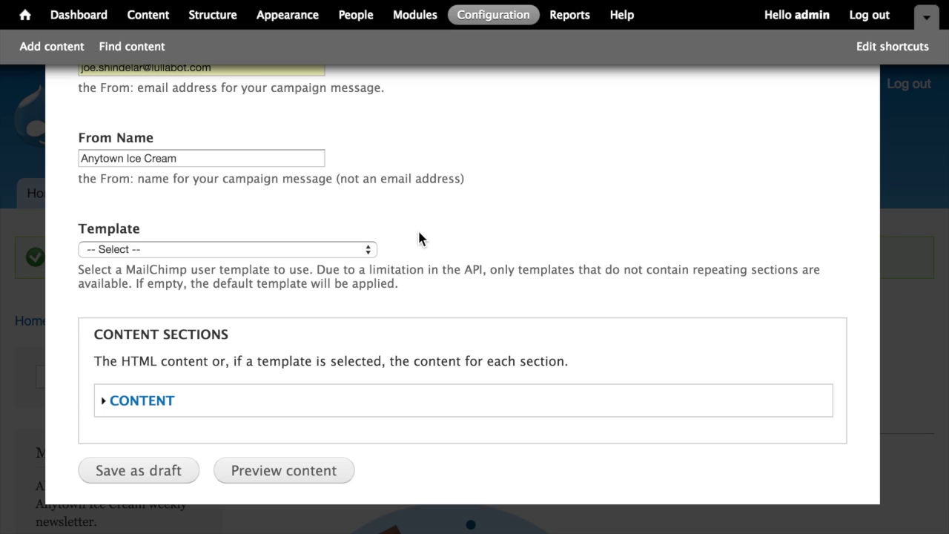
left_click(356, 250)
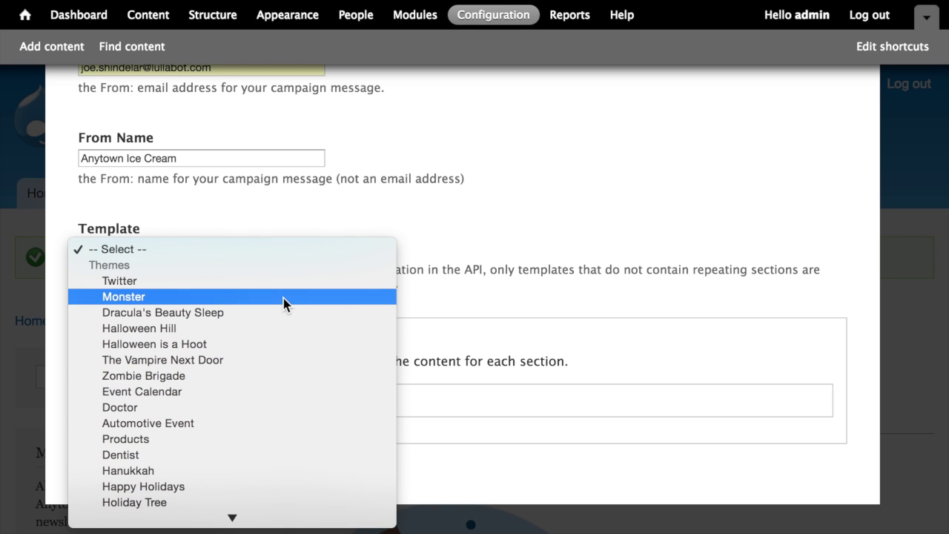
scroll(283, 298, "down", 10)
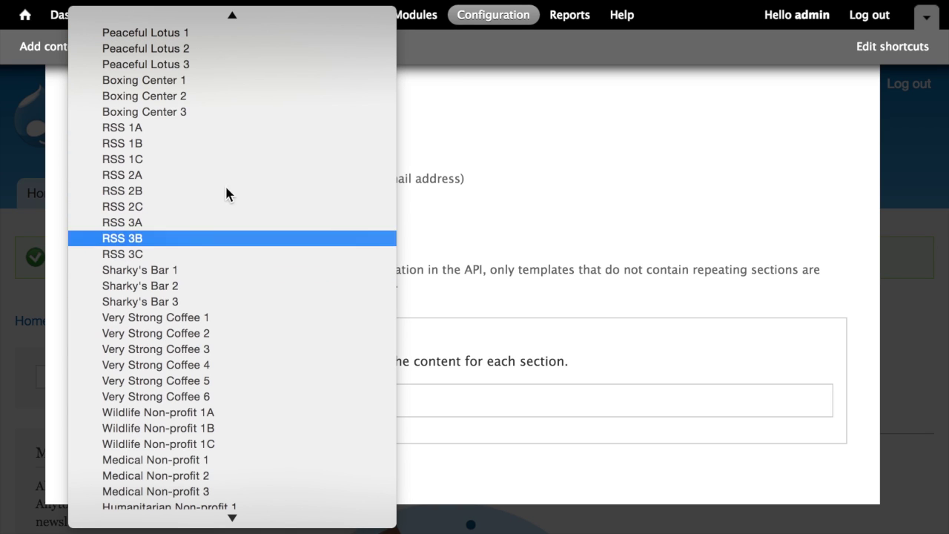
key("Escape")
Switch the campaign's template to Note and look over the content sections it provides.
left_click(289, 251)
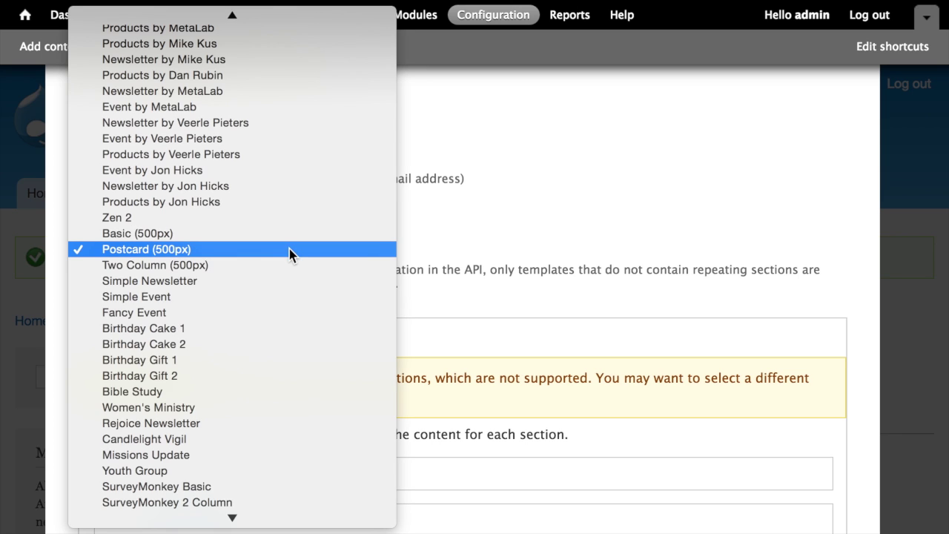
scroll(289, 248, "up", 10)
left_click(266, 398)
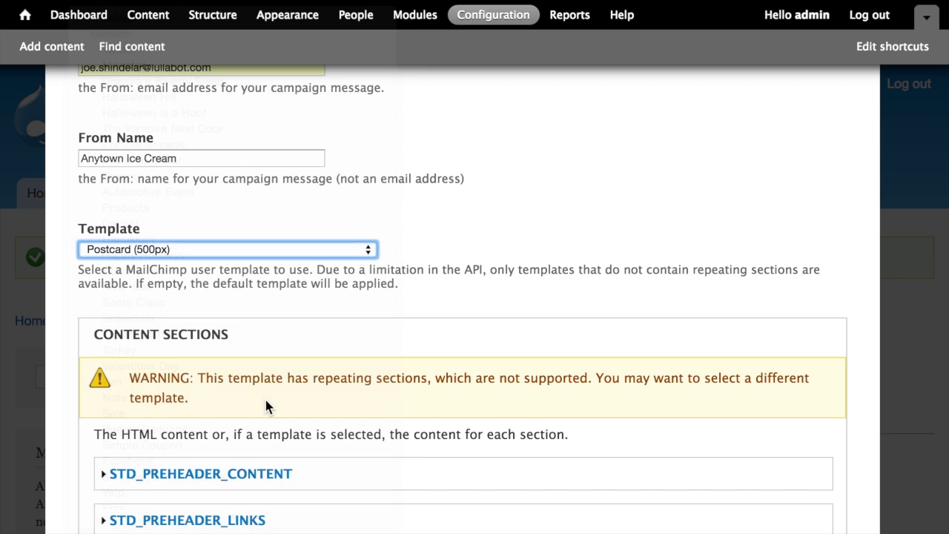
scroll(385, 350, "down", 2)
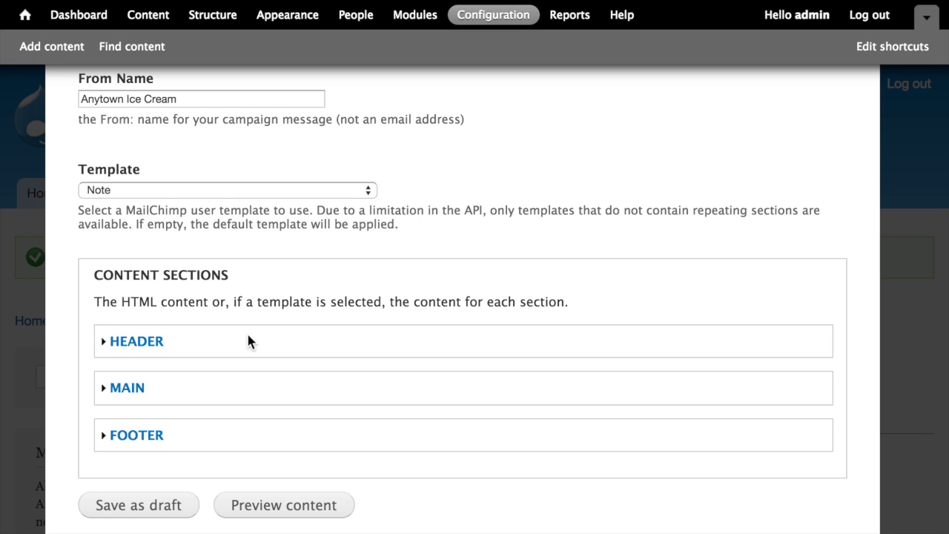
scroll(358, 300, "down", 1)
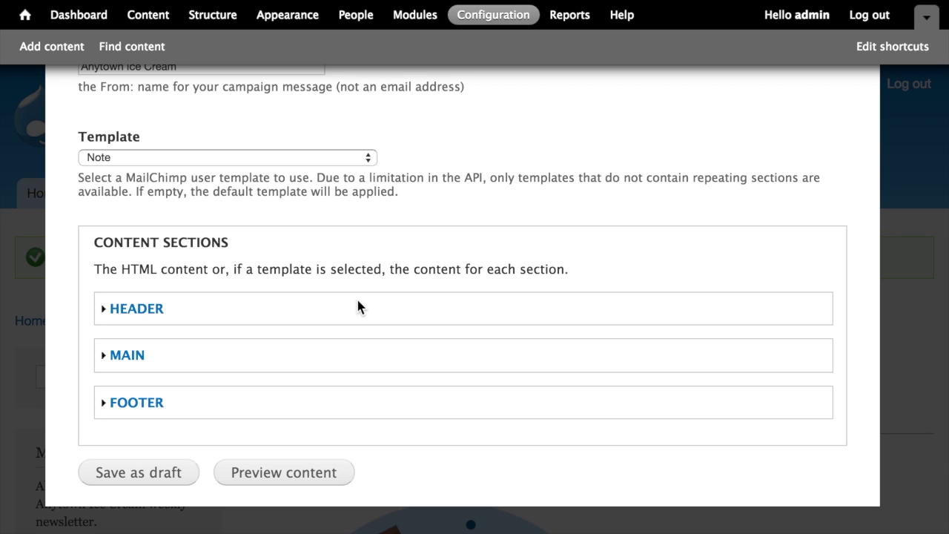
scroll(358, 300, "down", 1)
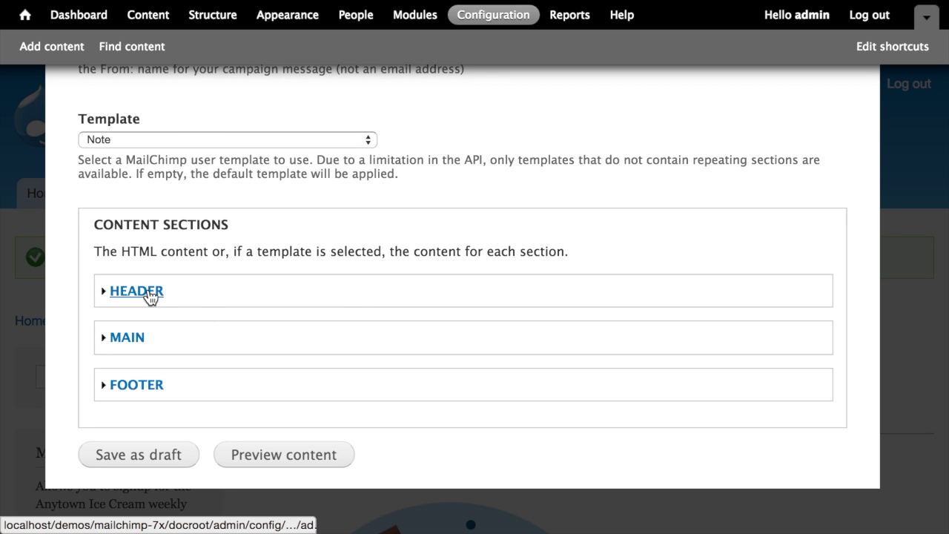
Examine the default HTML in the Note template's Main content section, then collapse the section.
left_click(131, 340)
scroll(338, 321, "up", 3)
left_click(445, 270)
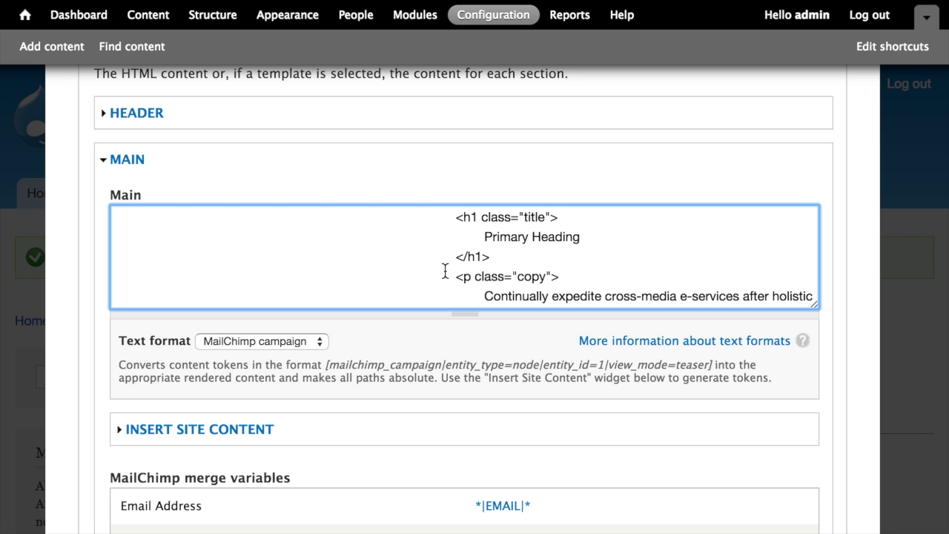
scroll(445, 270, "down", 3)
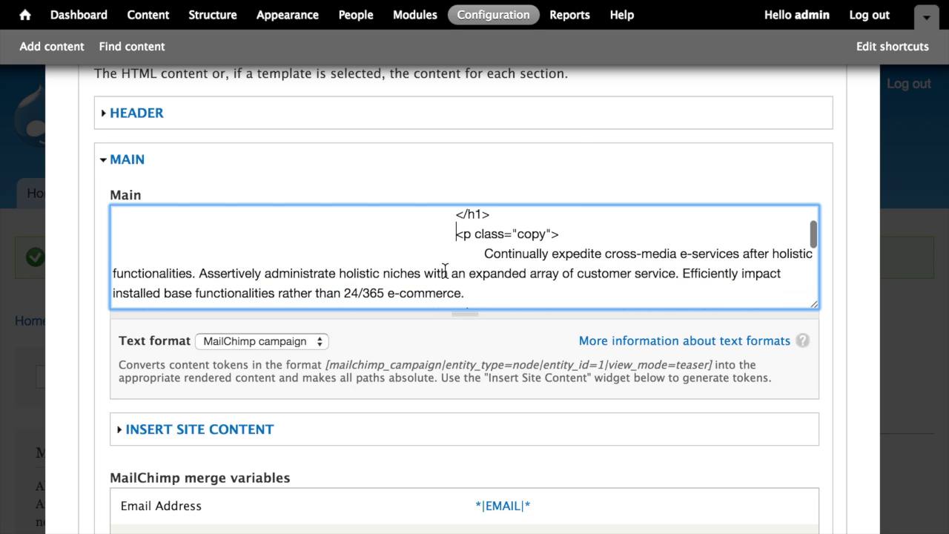
scroll(445, 272, "up", 1)
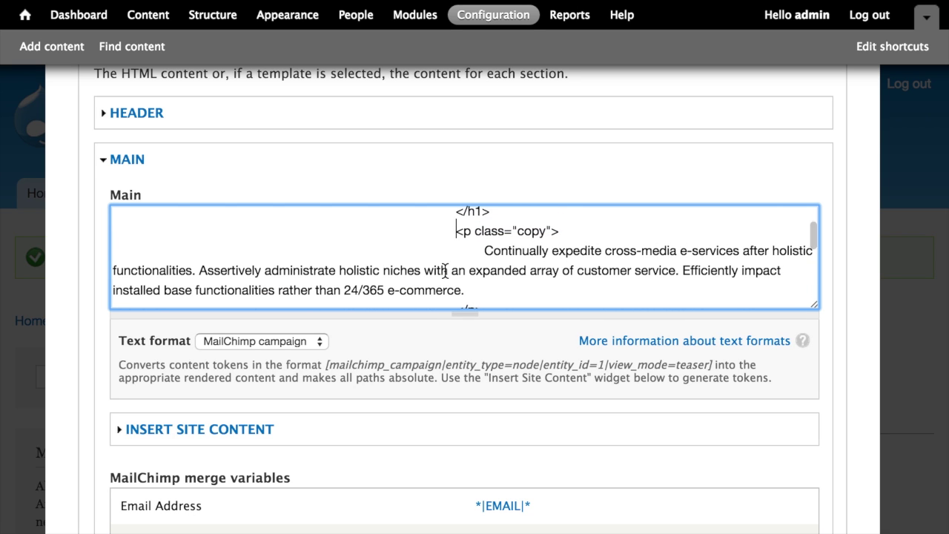
key("super+a")
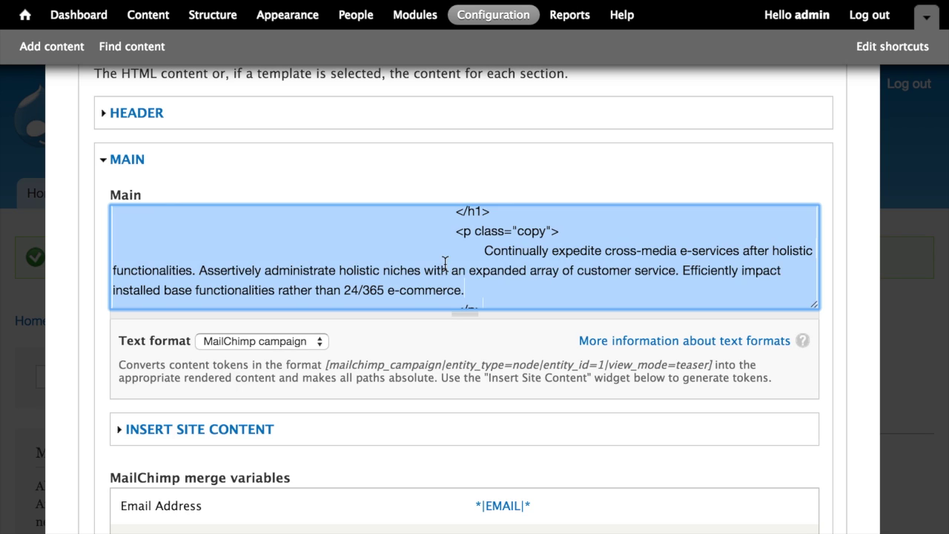
left_click(442, 270)
left_click(126, 160)
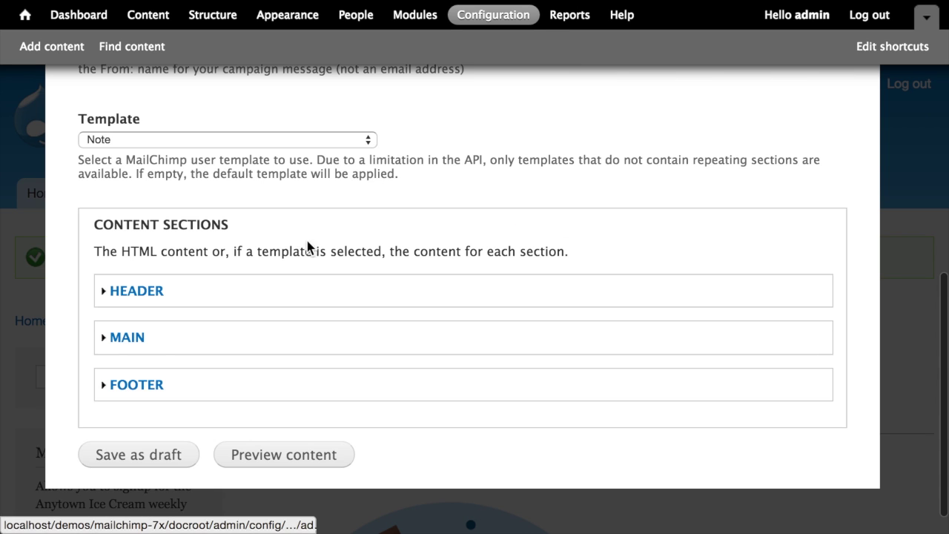
Switch the campaign's template to Amazon Books and look through its content sections.
left_click(336, 141)
scroll(245, 320, "up", 2)
left_click(245, 321)
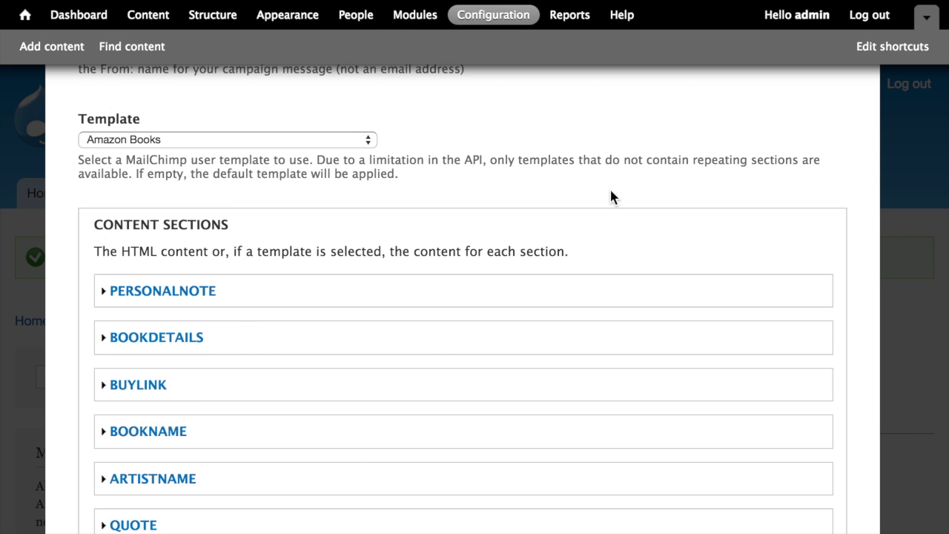
scroll(611, 196, "down", 4)
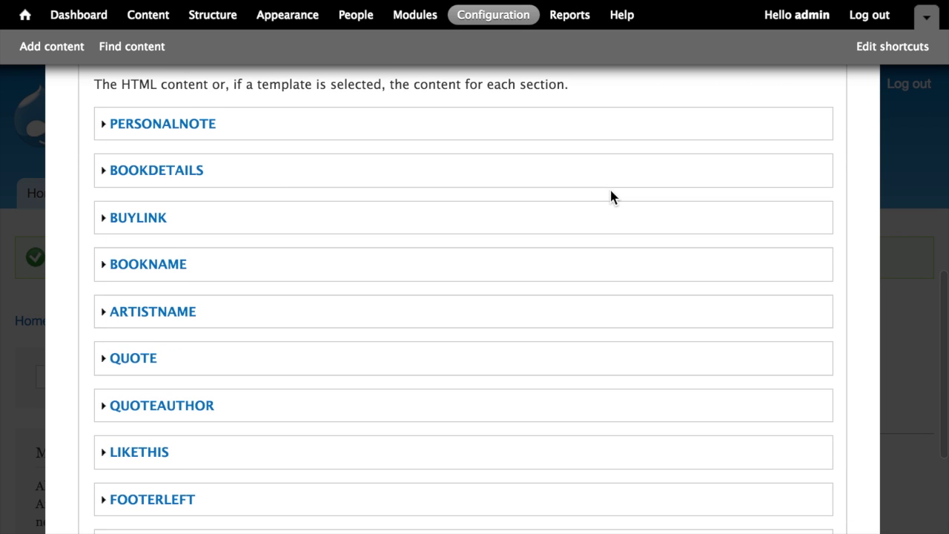
scroll(611, 196, "down", 2)
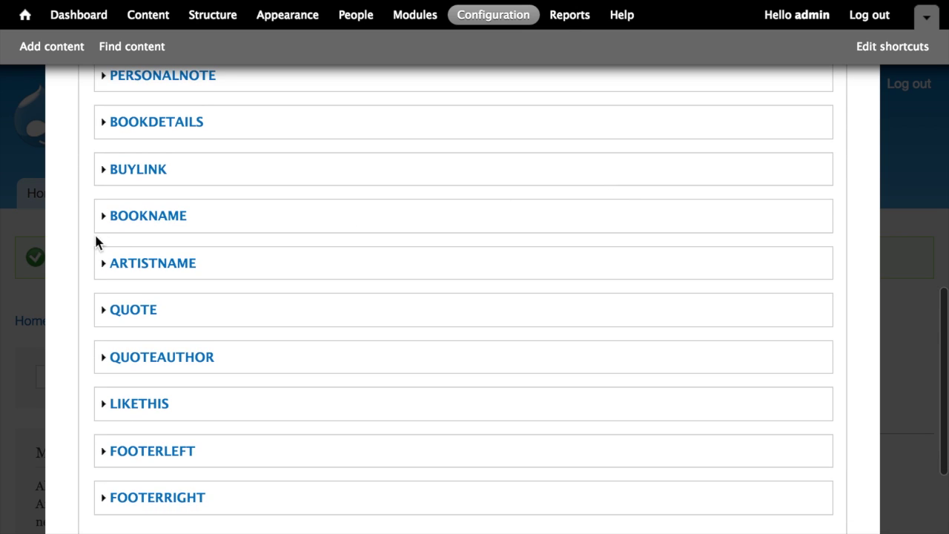
Expand the Bookname content section to inspect its text field, then collapse it again.
left_click(136, 219)
scroll(343, 260, "up", 1)
scroll(343, 259, "up", 3)
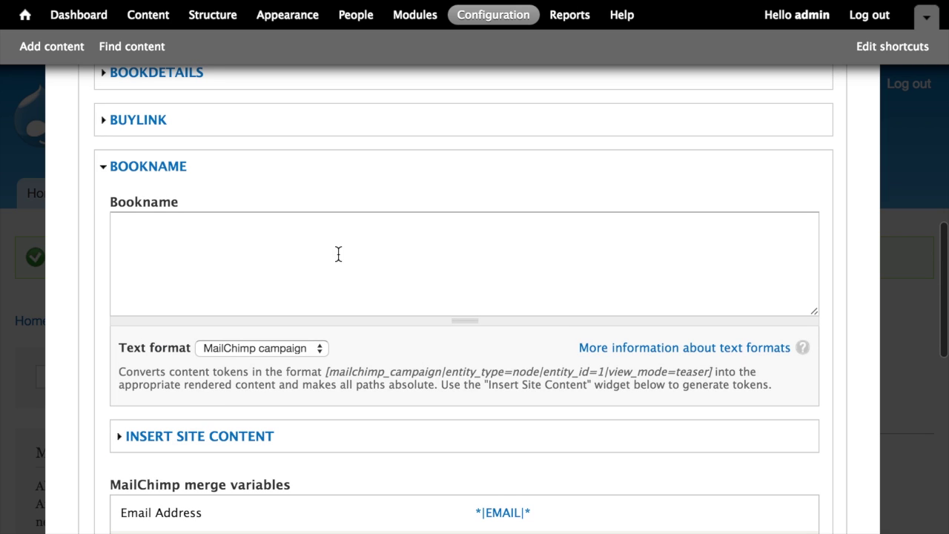
left_click(158, 174)
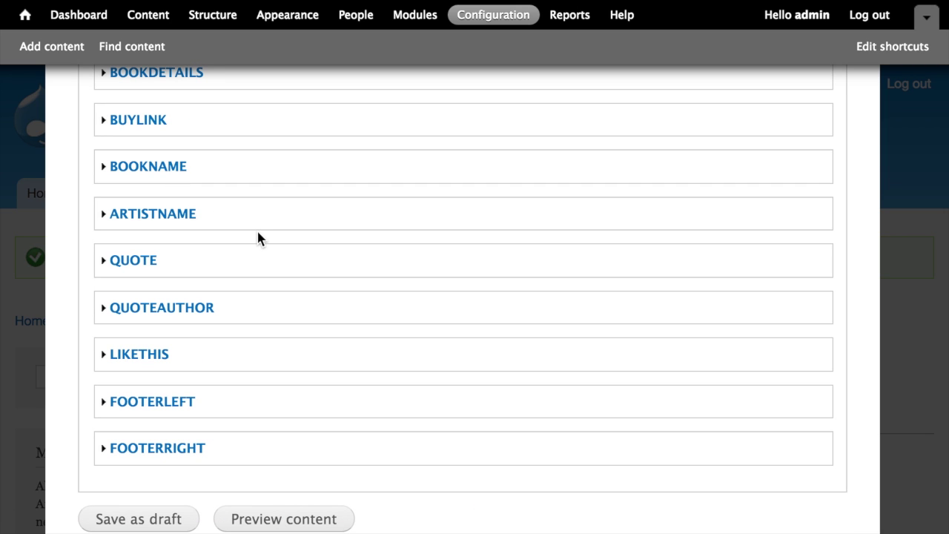
Set the campaign's template back to Note.
scroll(258, 237, "up", 8)
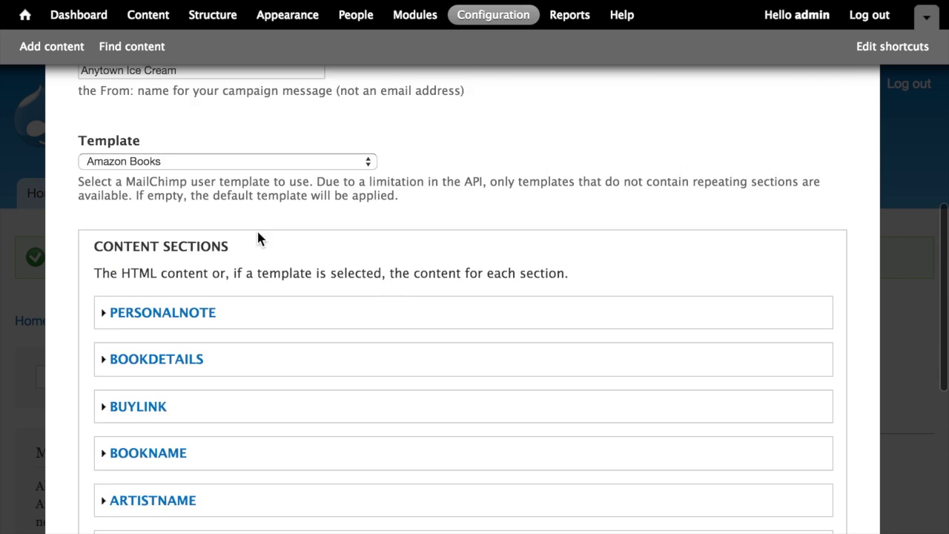
left_click(239, 192)
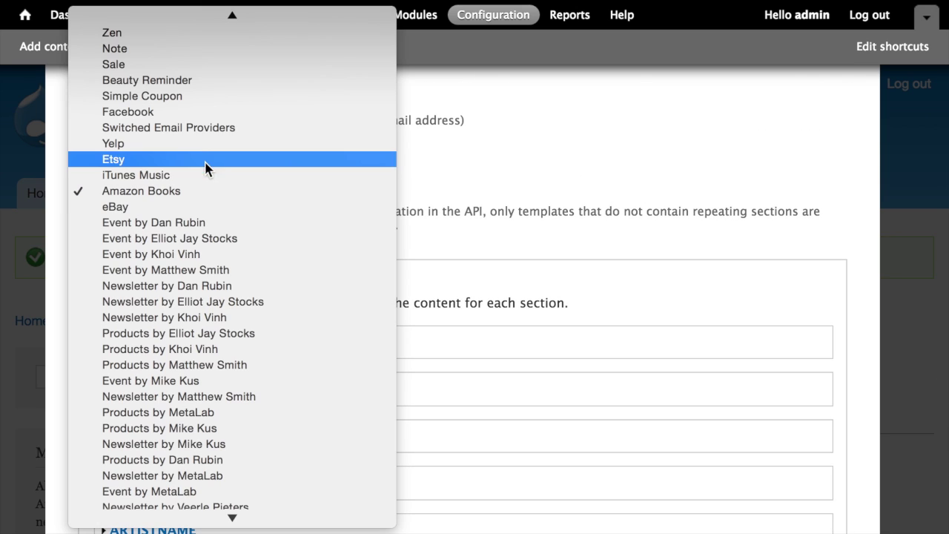
left_click(156, 49)
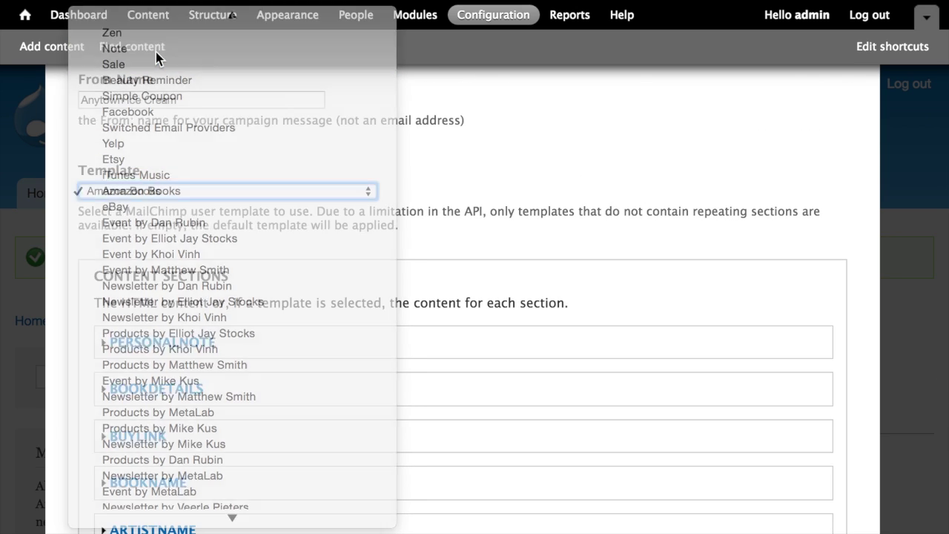
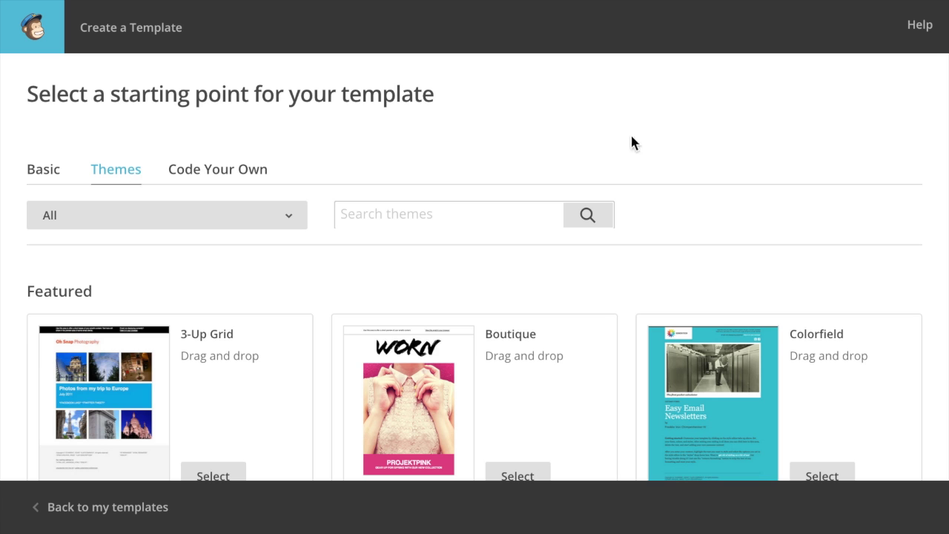
Search MailChimp's template themes for "note" and look over the matching templates.
left_click(377, 212)
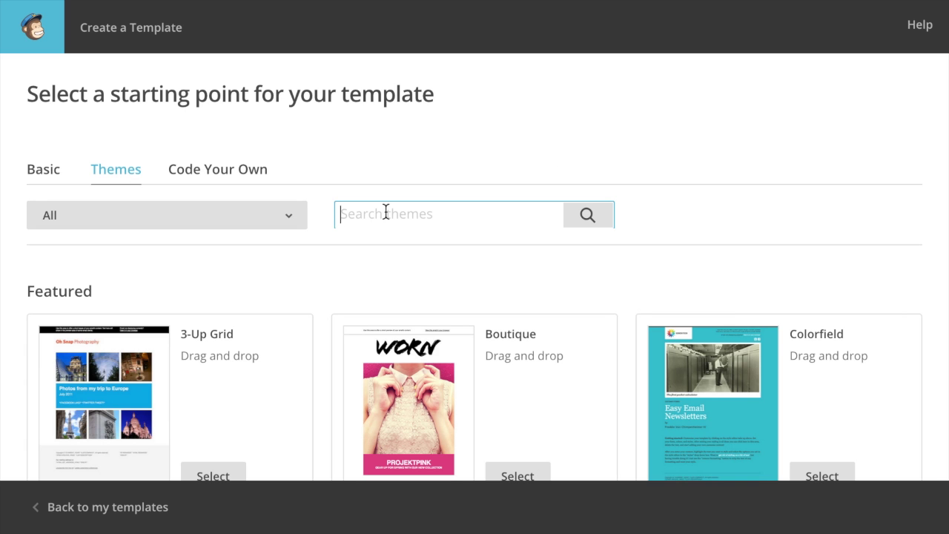
type("note")
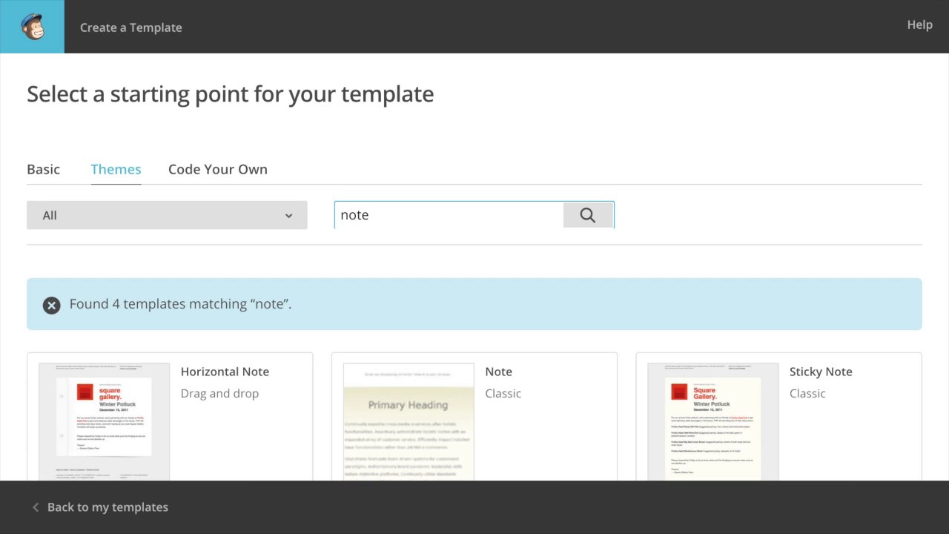
scroll(636, 163, "down", 3)
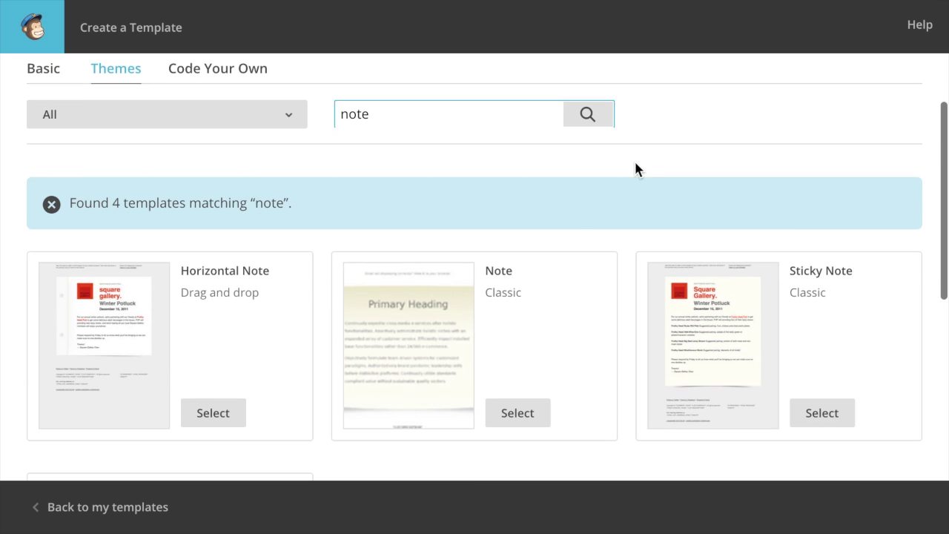
Preview the classic Note template down to its footer, then close the preview.
left_click(453, 306)
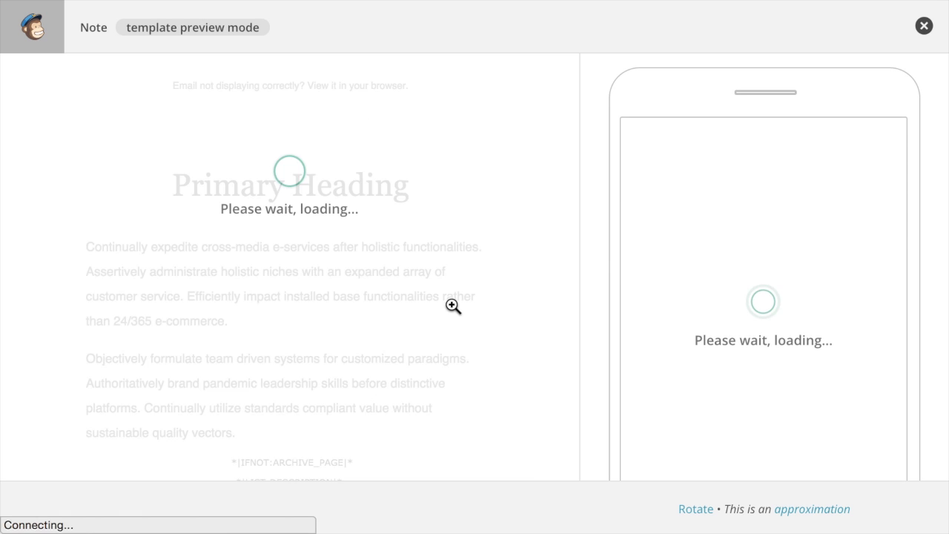
scroll(394, 238, "down", 5)
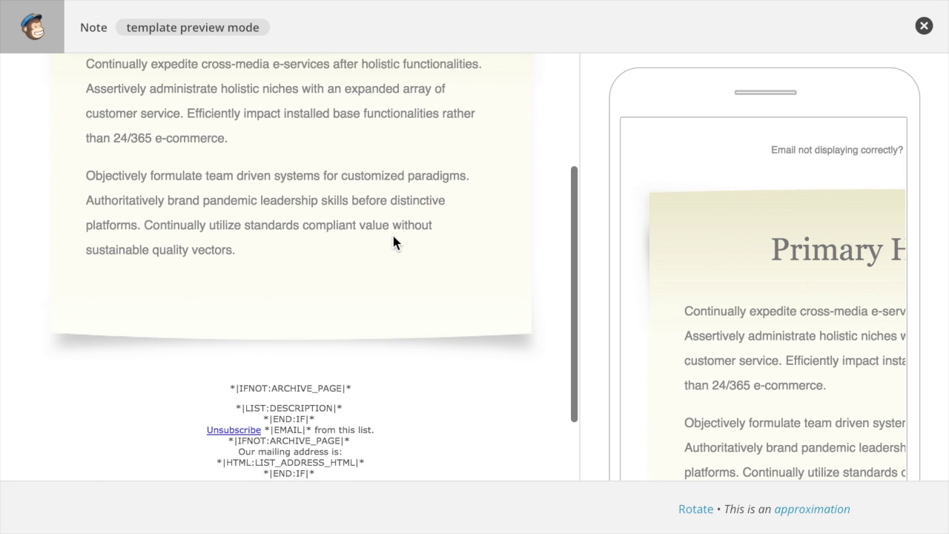
scroll(394, 242, "up", 5)
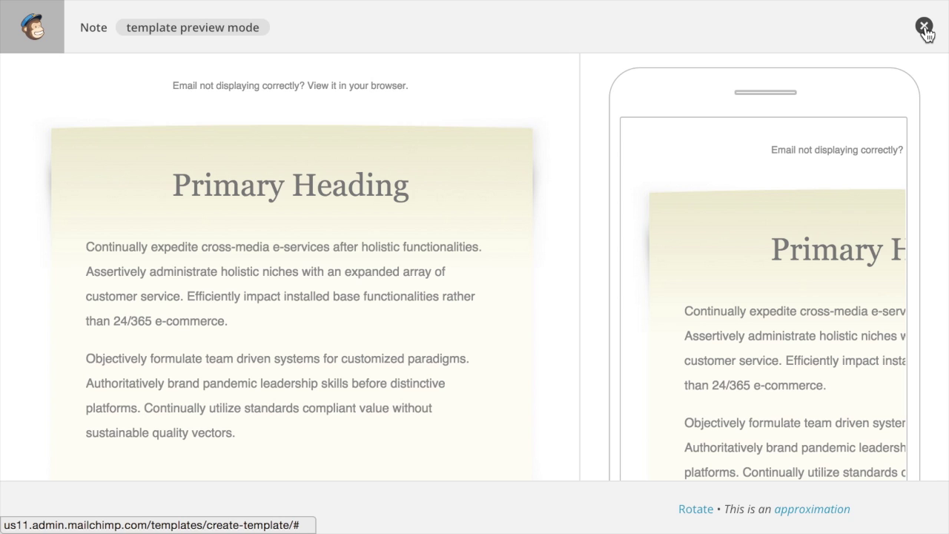
left_click(924, 28)
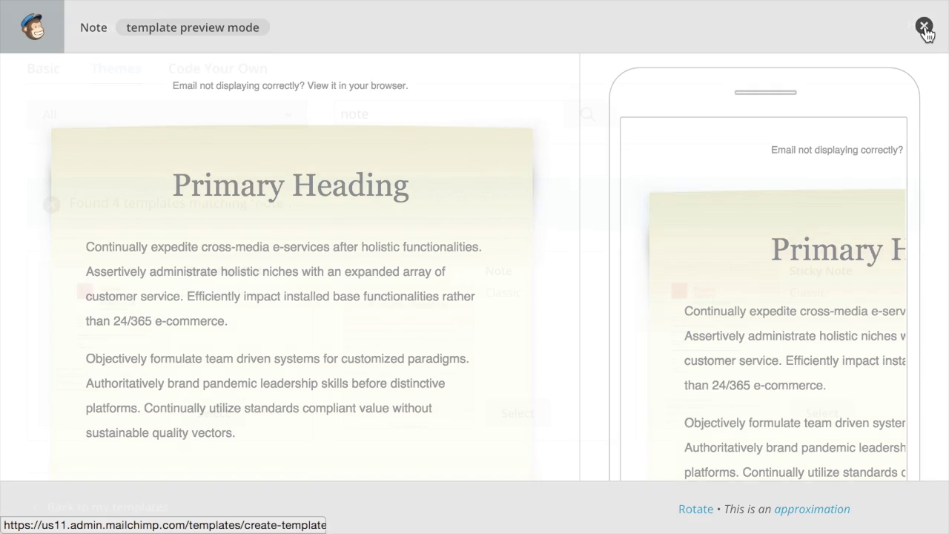
scroll(239, 106, "up", 2)
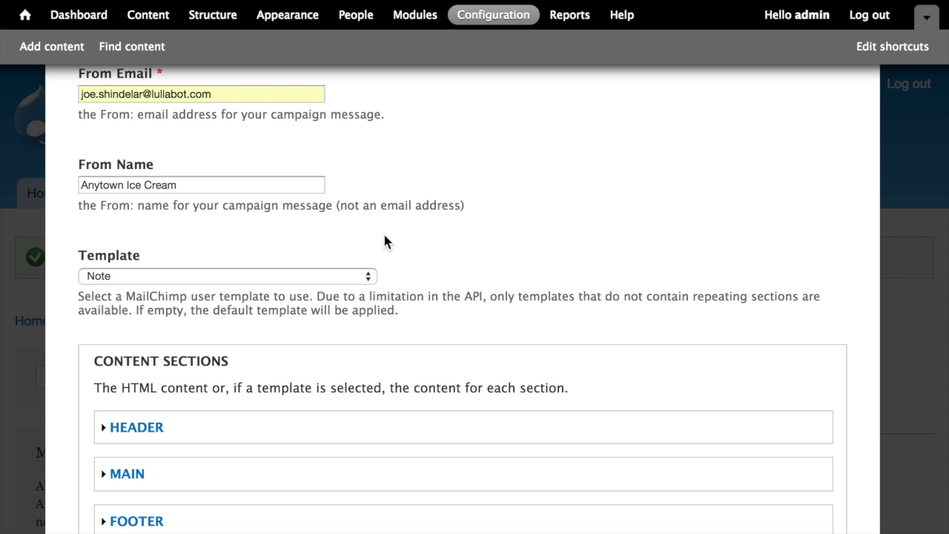
Expand the Note template's Main content section in the Drupal campaign form and delete all of its default HTML.
scroll(383, 241, "down", 3)
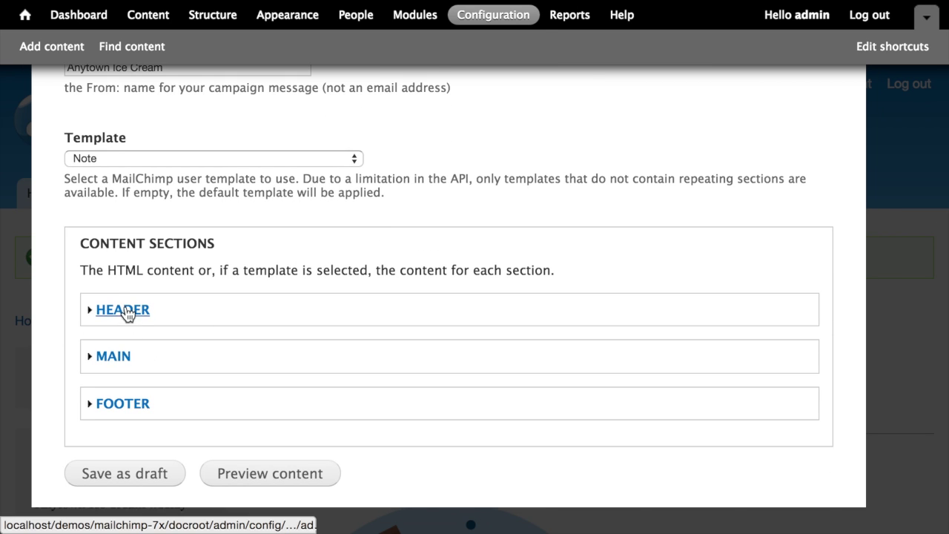
scroll(201, 271, "down", 1)
left_click(115, 345)
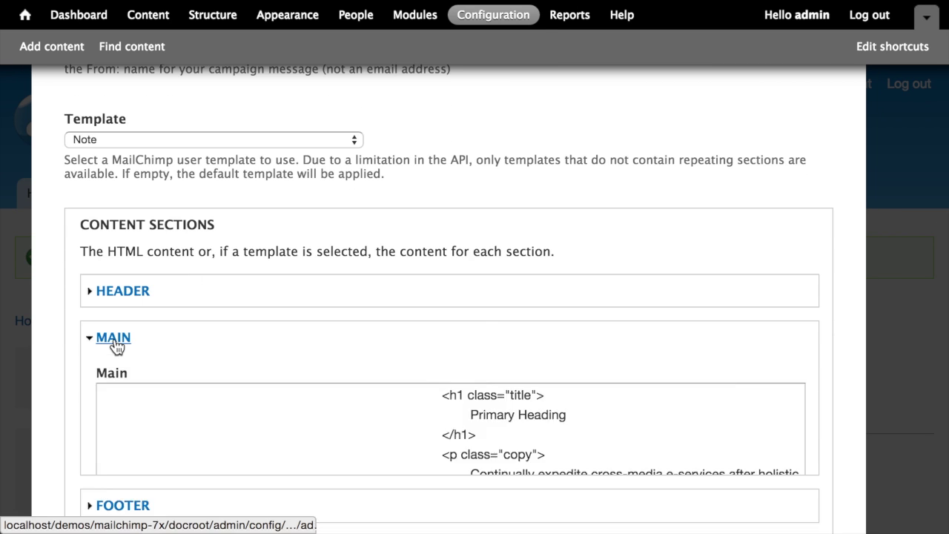
scroll(299, 339, "down", 5)
scroll(314, 250, "up", 3)
left_click(328, 298)
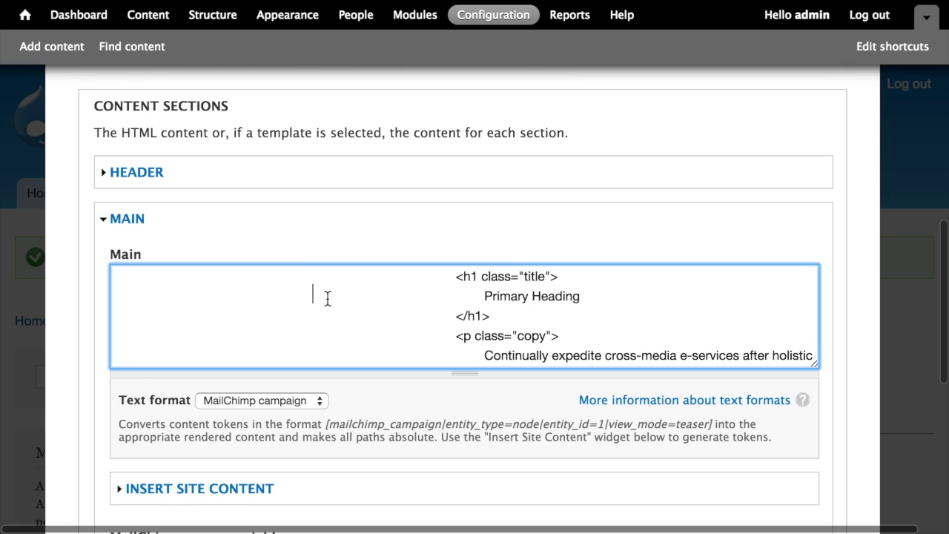
triple_click(328, 298)
left_click(327, 299)
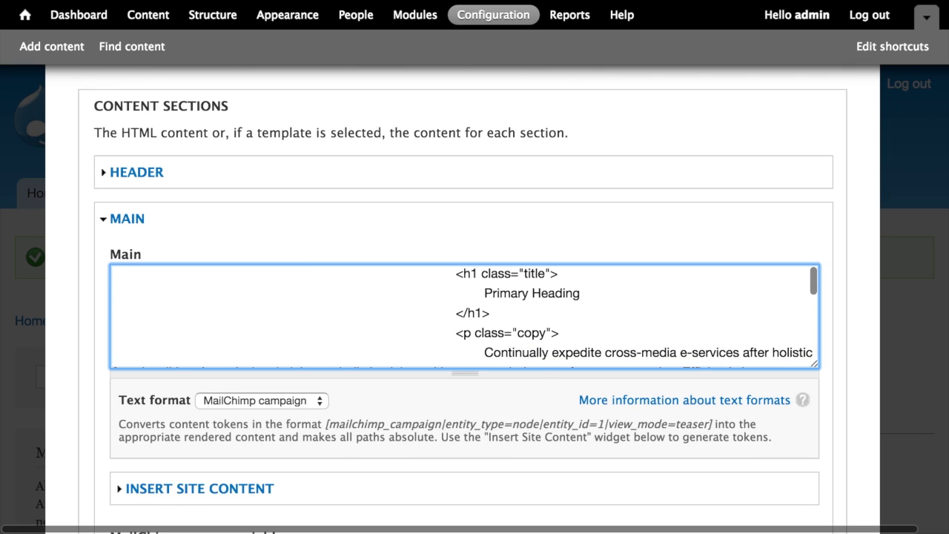
key("super+a")
key("BackSpace")
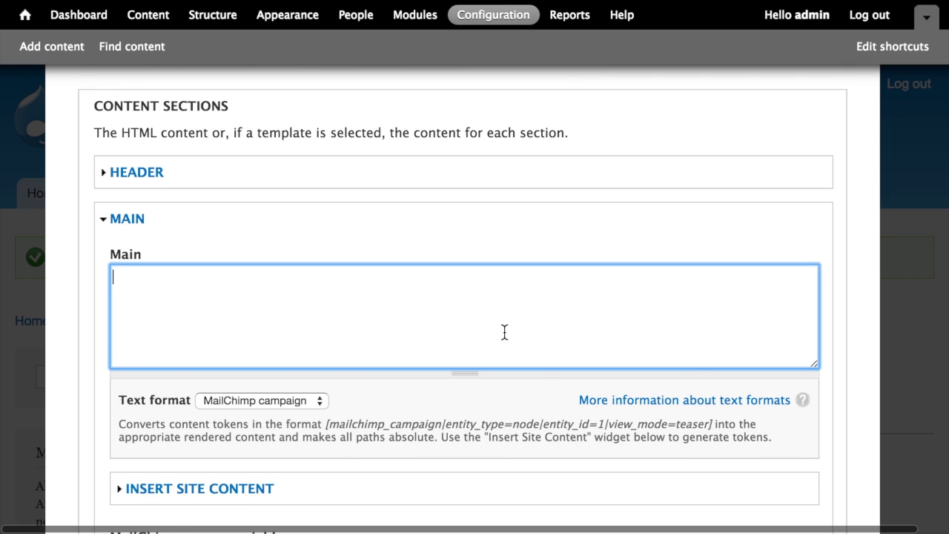
Expand Insert Site Content under the Main section and set the entity type to Node.
scroll(505, 333, "down", 2)
scroll(504, 337, "down", 1)
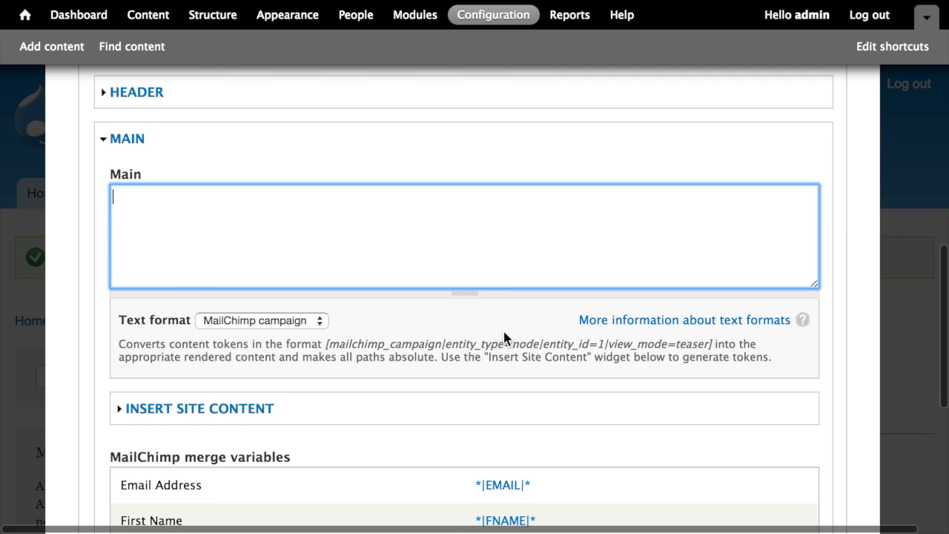
left_click(249, 411)
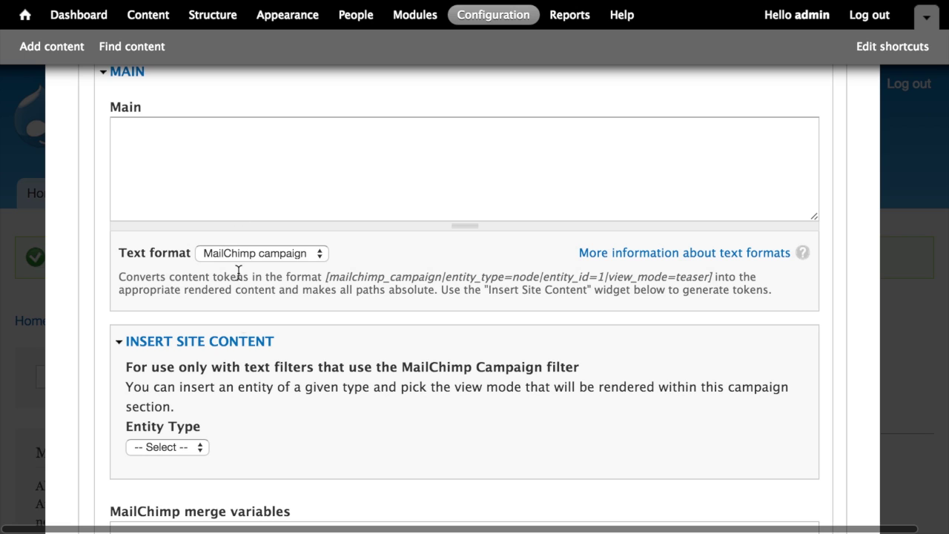
left_click(189, 448)
left_click(189, 468)
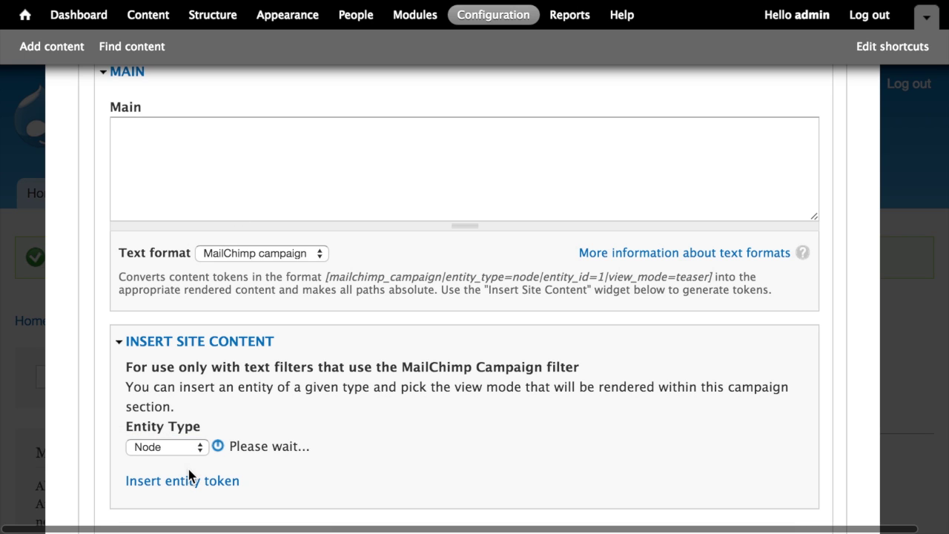
Find the node by searching for "loca" and choose "Anytown Ice Cream Adds a New Location [2]" as the entity title.
left_click(337, 446)
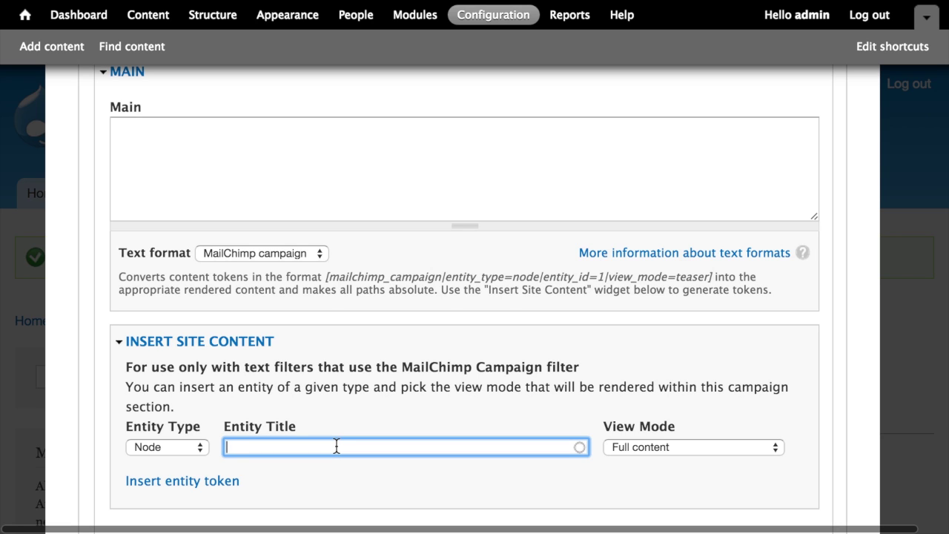
type("press")
key("BackSpace")
key("BackSpace")
key("BackSpace")
key("BackSpace")
key("BackSpace")
type("loca")
left_click(404, 468)
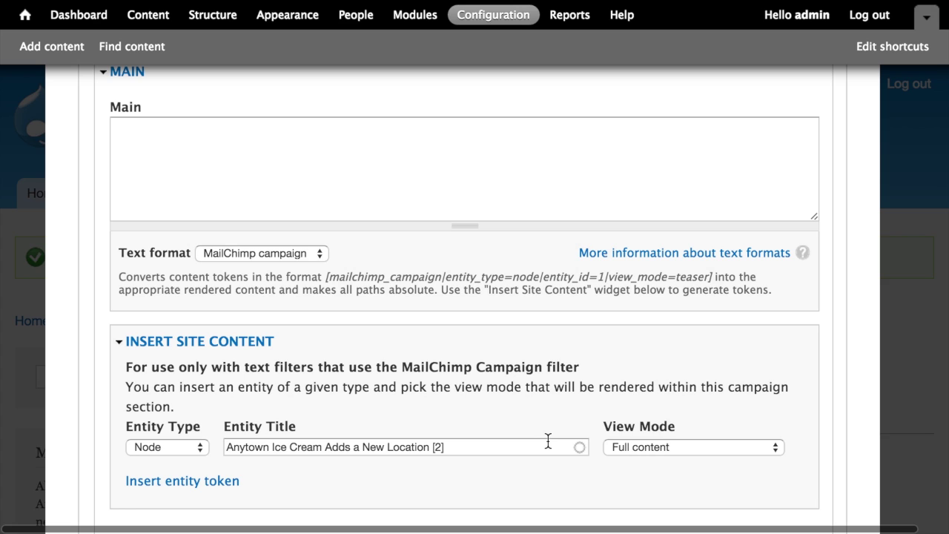
Set the view mode to Teaser and insert the node's entity token into the Main content.
left_click(693, 448)
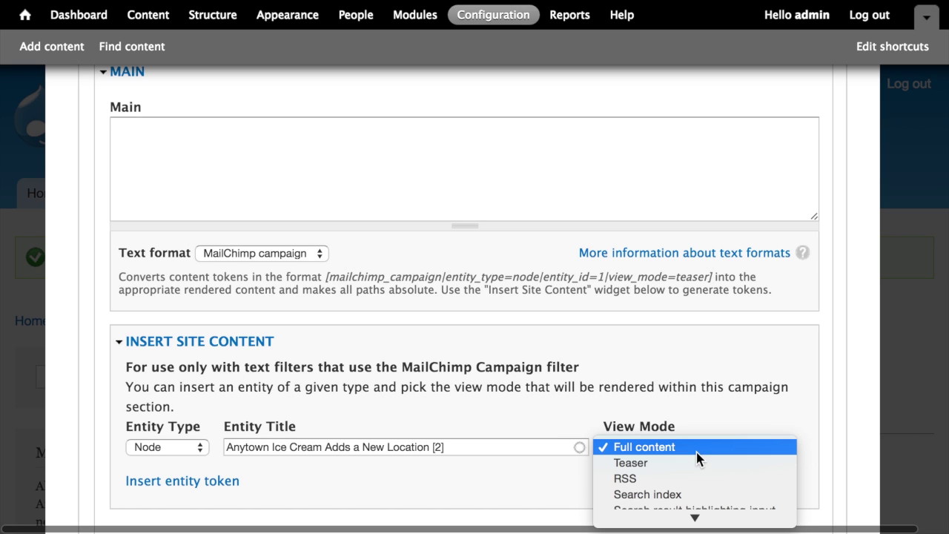
mouse_move(695, 517)
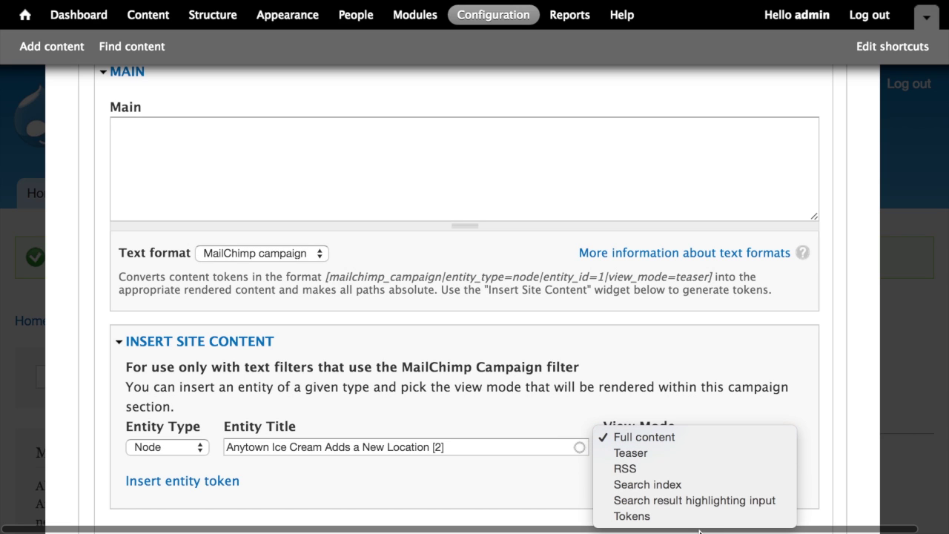
left_click(666, 454)
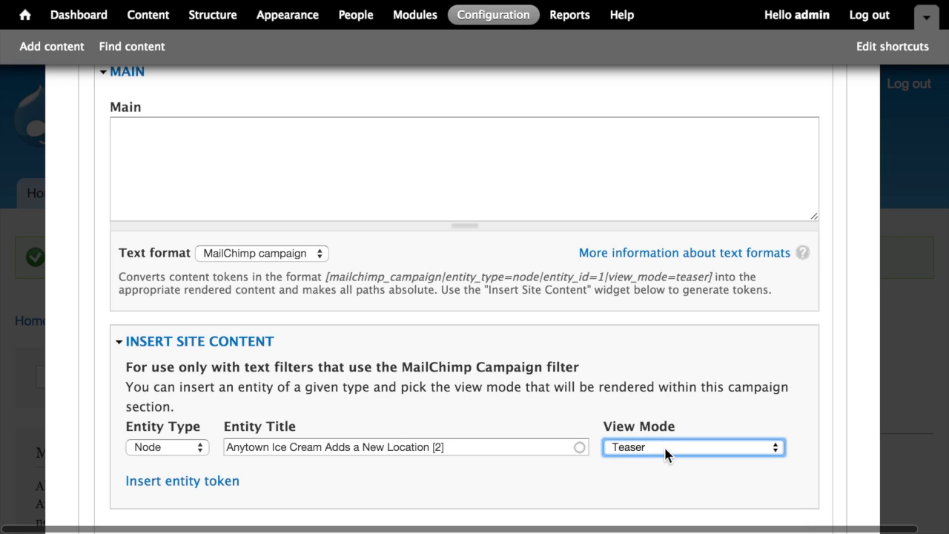
left_click(182, 487)
left_click(561, 141)
key("super+a")
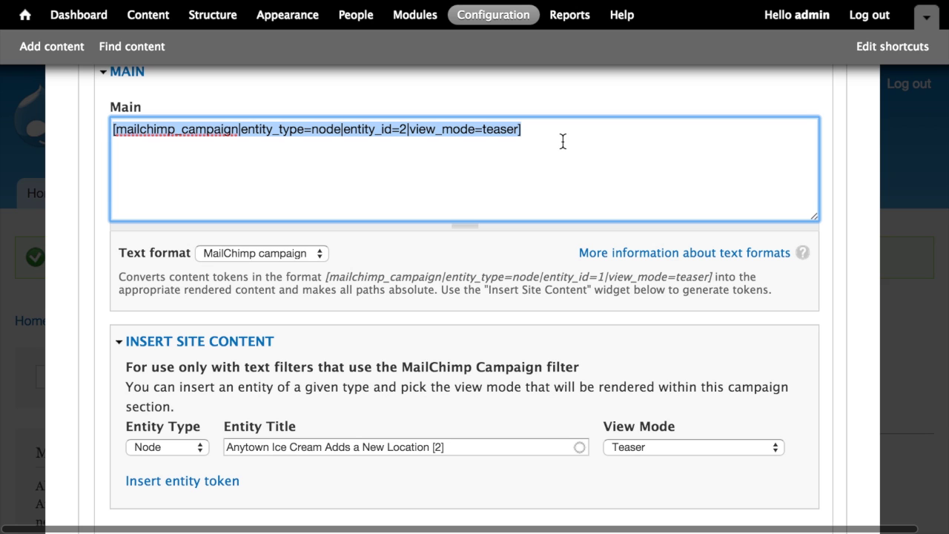
left_click(625, 152)
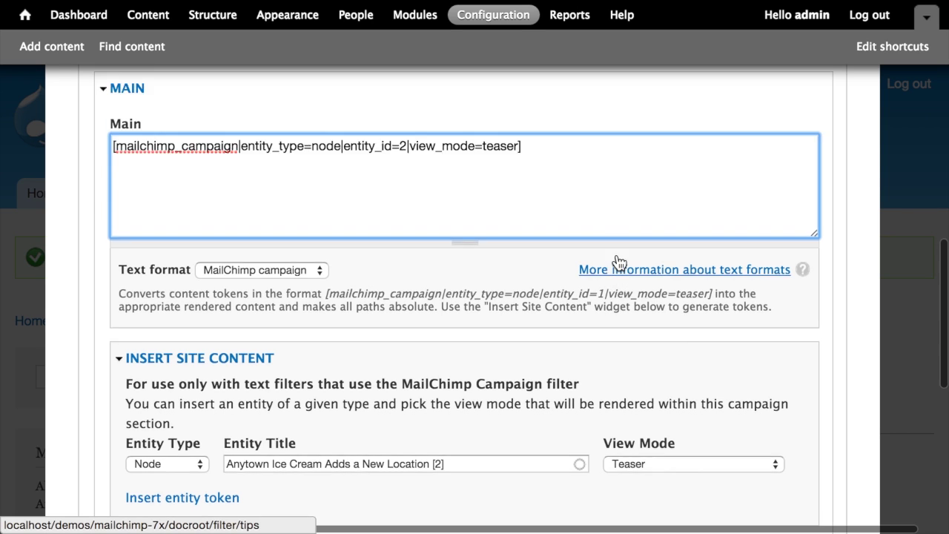
Expand the Header content section and look over its default HTML.
scroll(614, 260, "up", 5)
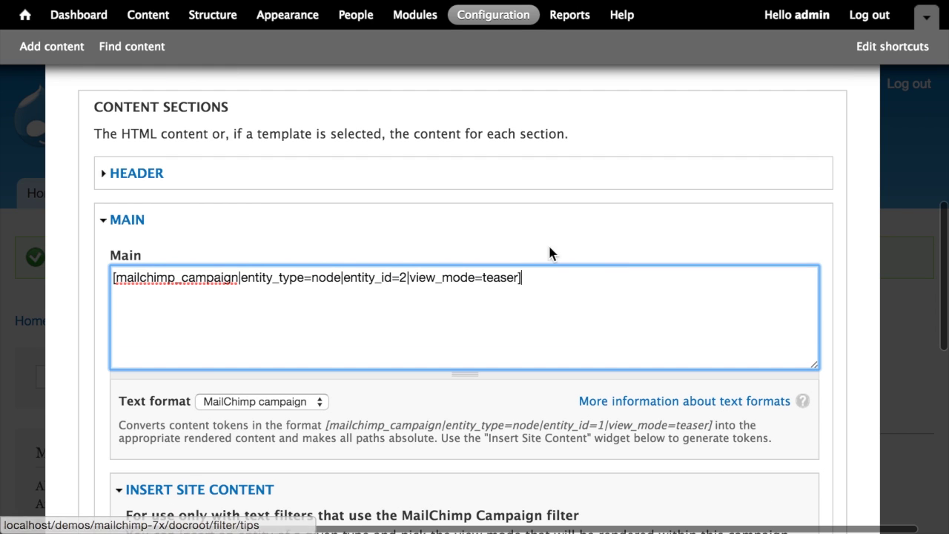
left_click(133, 182)
scroll(458, 177, "up", 2)
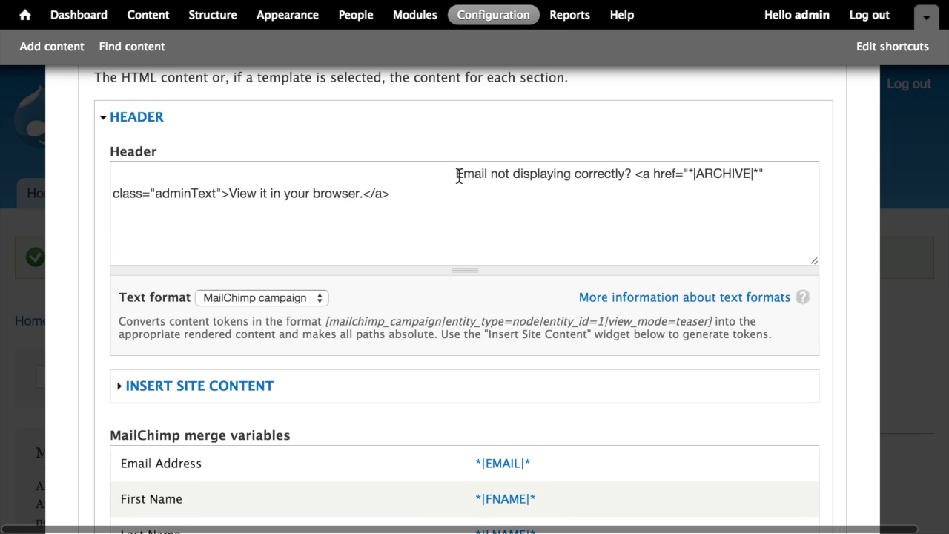
Expand the Footer content section and examine its default HTML and the available MailChimp merge variables.
scroll(459, 176, "down", 15)
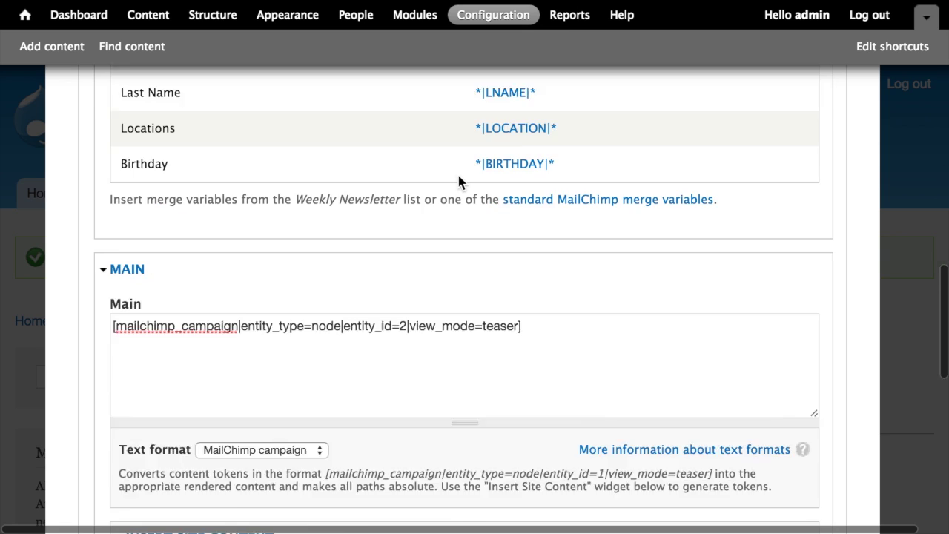
left_click(136, 384)
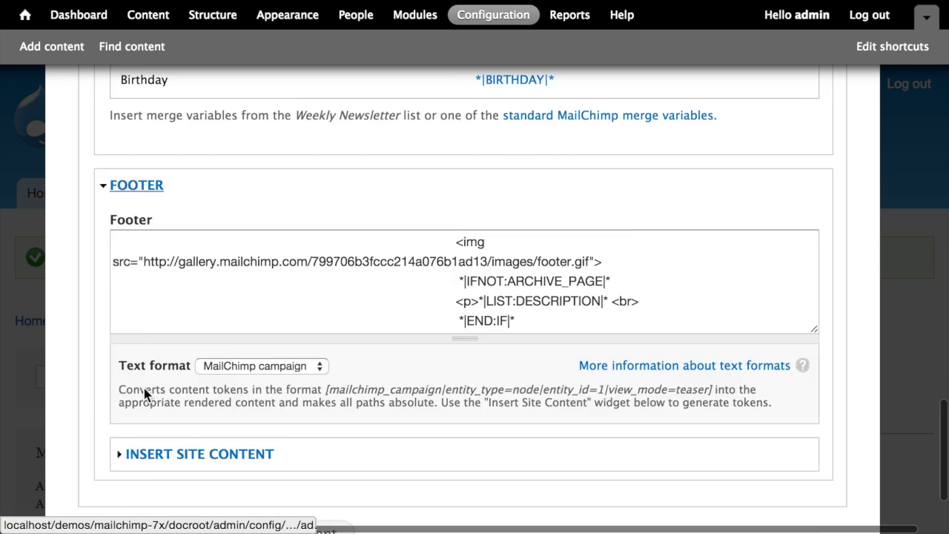
scroll(483, 300, "up", 3)
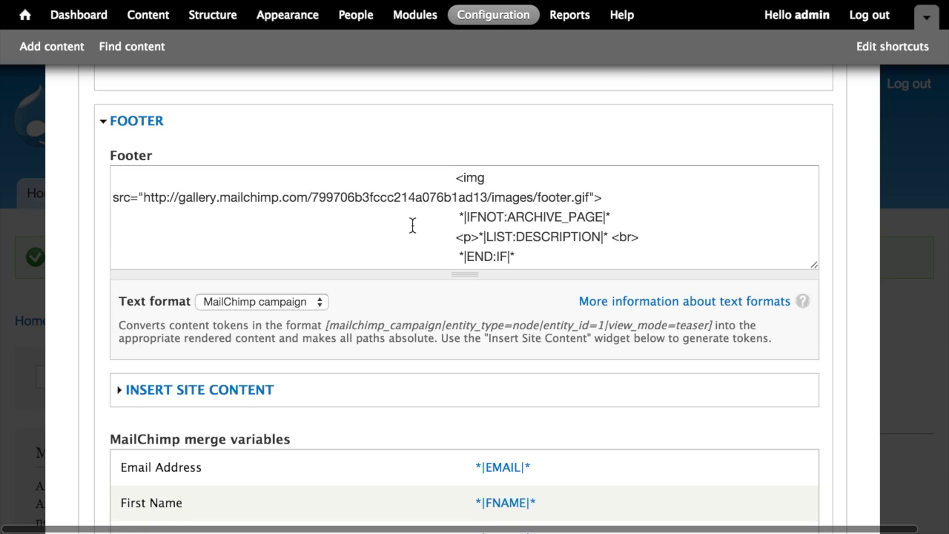
scroll(413, 224, "down", 1)
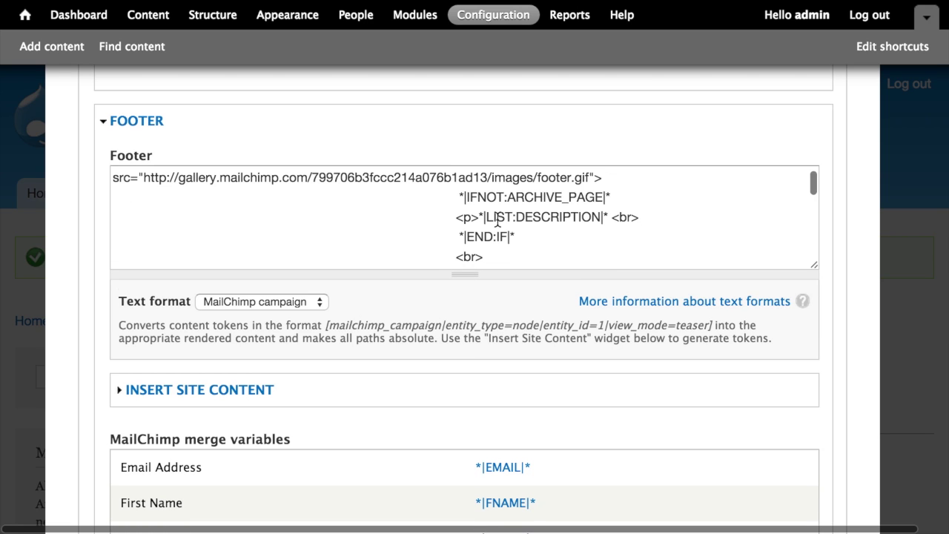
left_click(529, 239)
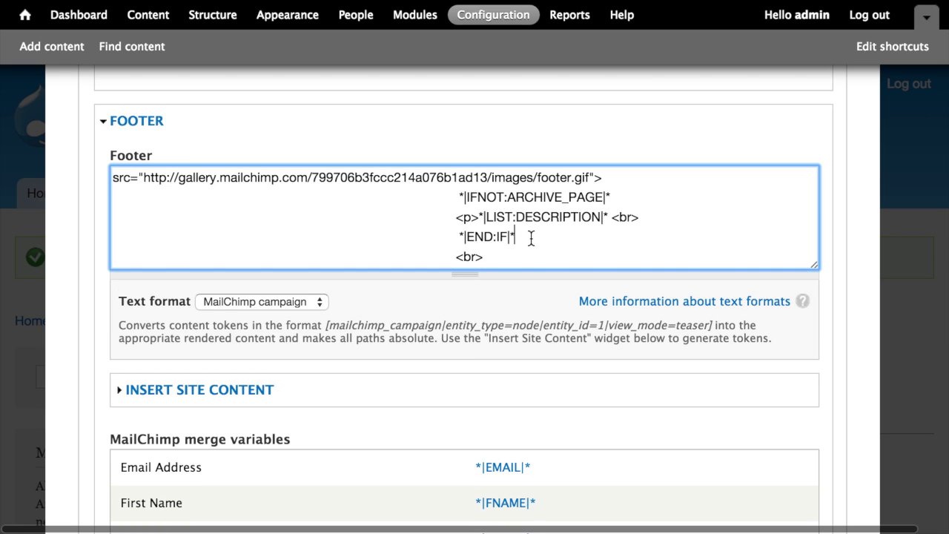
scroll(551, 214, "down", 4)
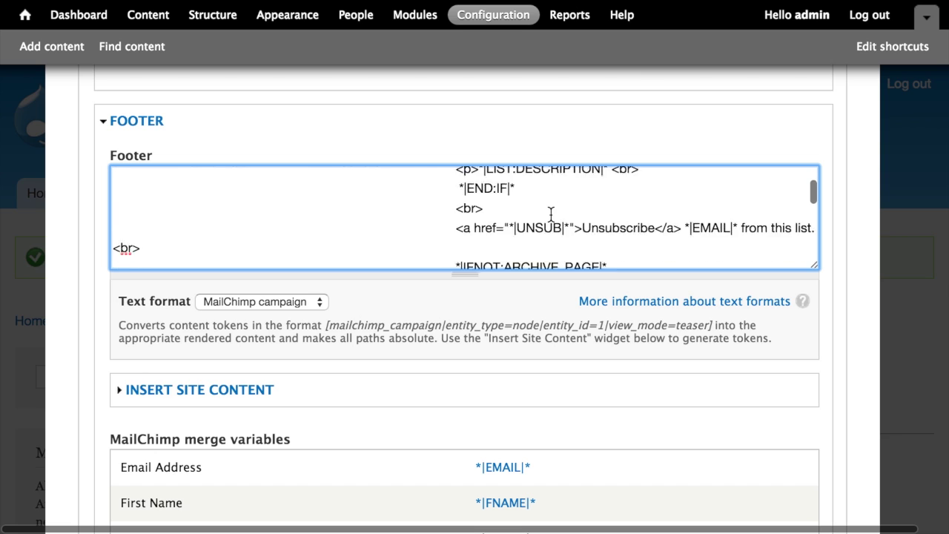
scroll(398, 364, "down", 4)
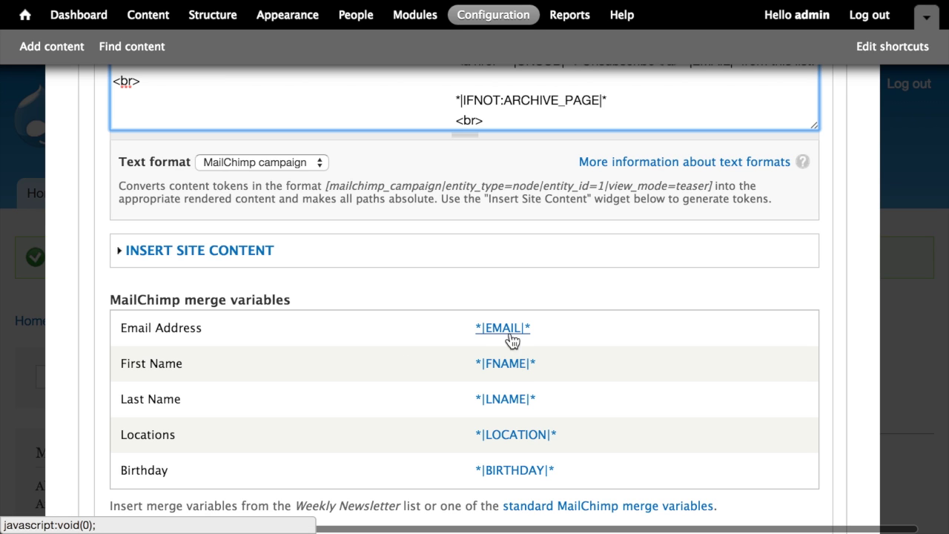
scroll(378, 422, "down", 5)
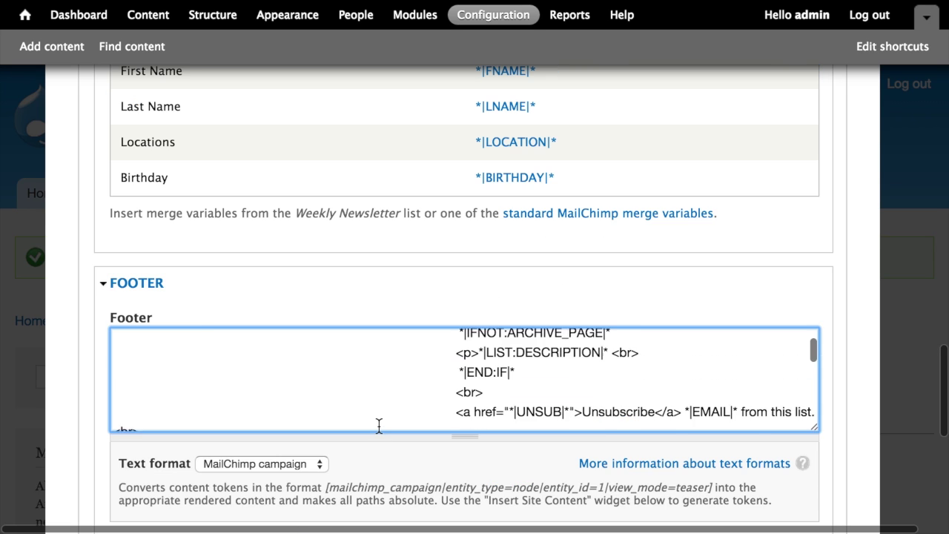
left_click(378, 426)
Add a blank line after the entity token in Main, collapse Insert Site Content, and insert the First Name and Last Name merge variables.
scroll(356, 312, "up", 10)
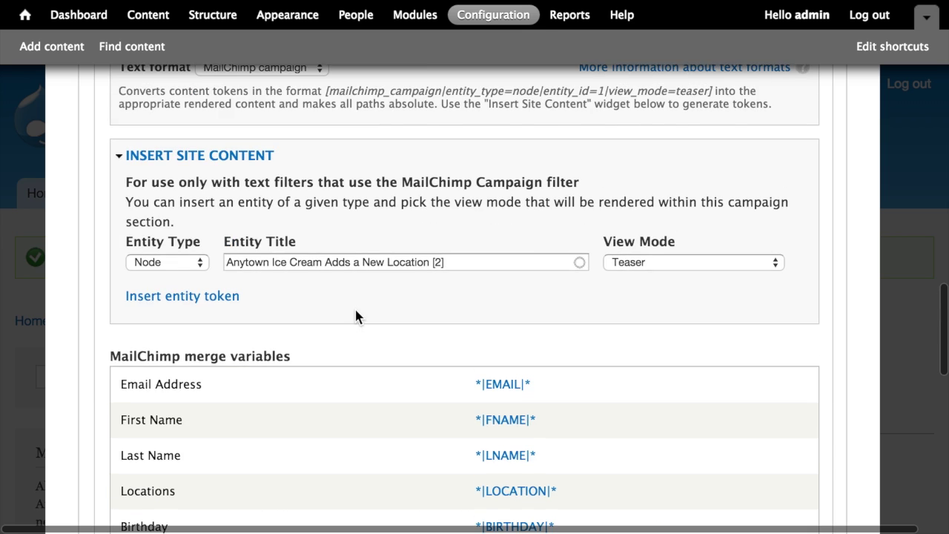
scroll(356, 310, "up", 5)
left_click(323, 239)
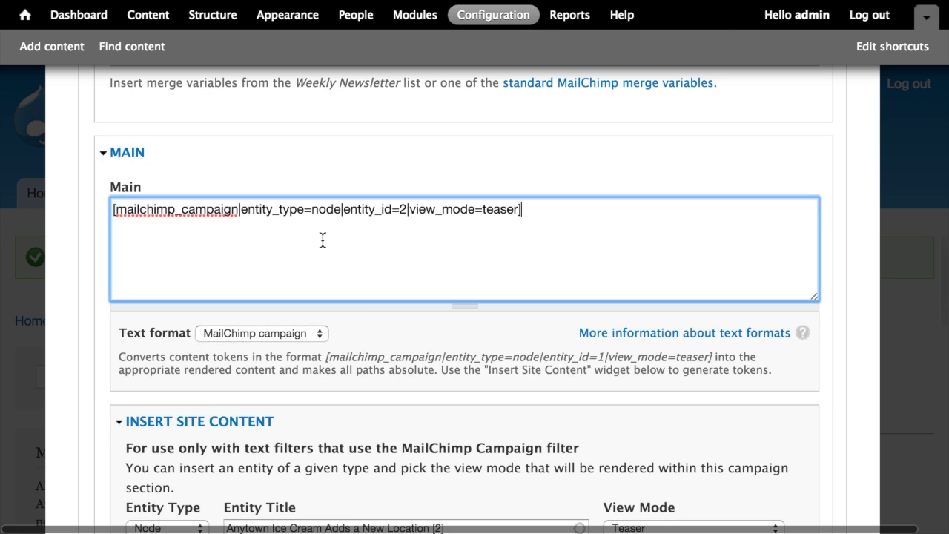
key("Return")
key("Return")
left_click(158, 429)
scroll(375, 397, "down", 3)
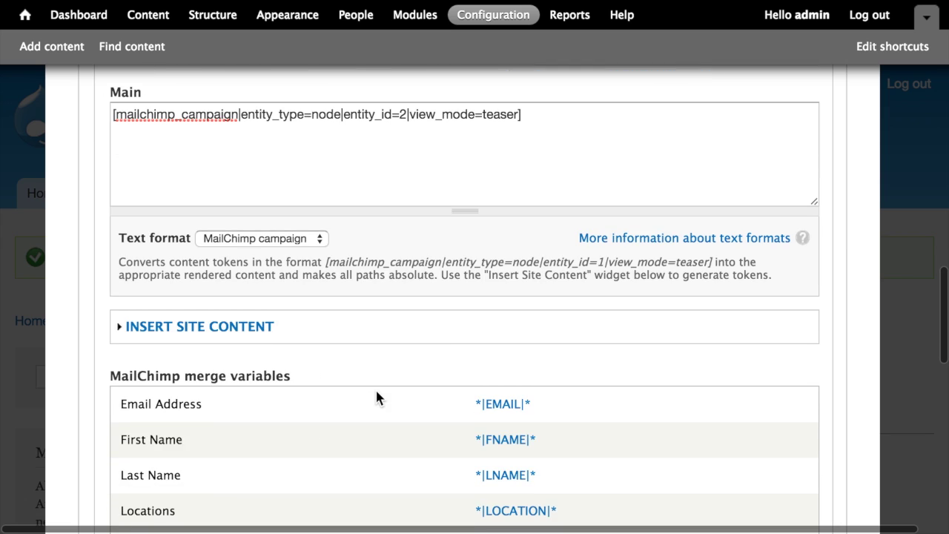
left_click(502, 419)
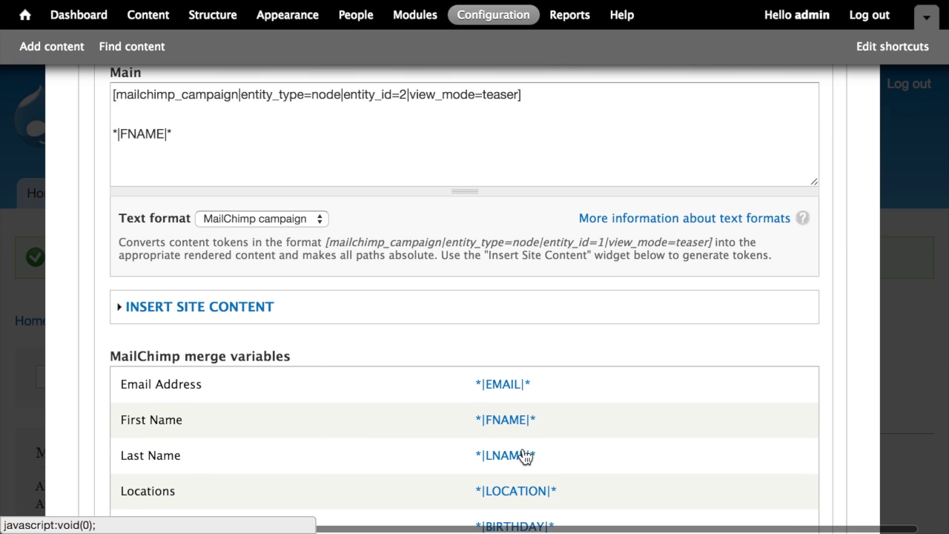
left_click(523, 460)
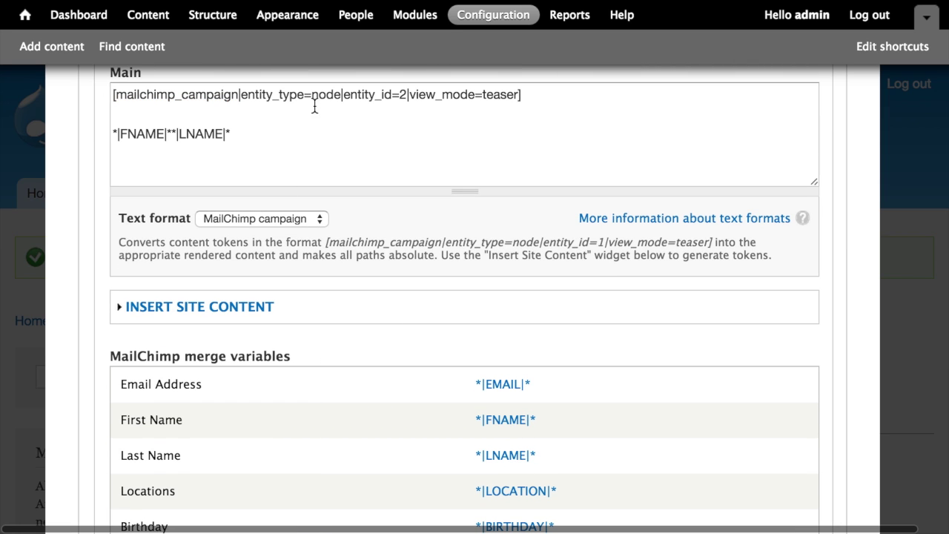
Separate the *|FNAME|* and *|LNAME|* merge variables in the Main content with a space.
left_click(300, 146)
key("Left")
key("Left")
key("Left")
key("Left")
key("Left")
key("Left")
key("Left")
key("Left")
key("Left")
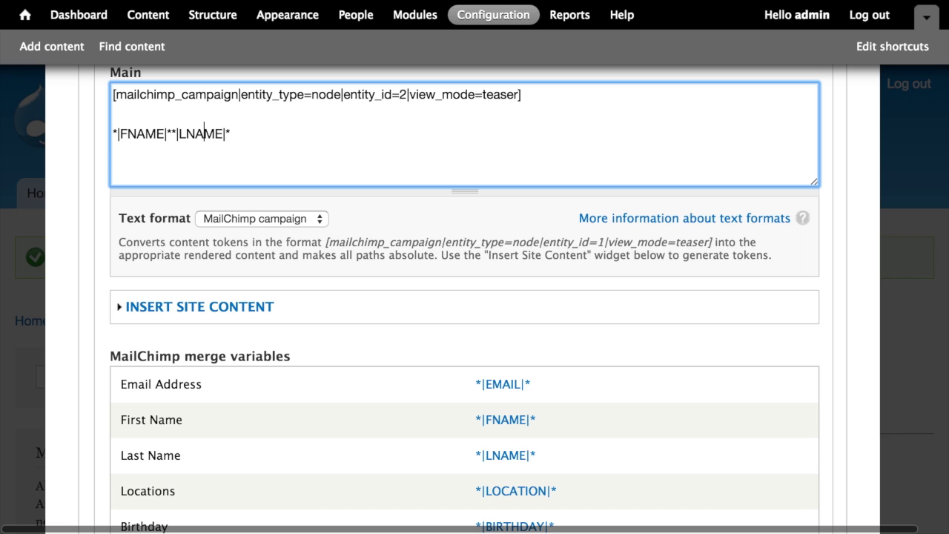
Move the two name merge variables above the entity token as the greeting "Hello *|FNAME|* *|LNAME|*", followed by a blank line.
key("End")
key("shift+Home")
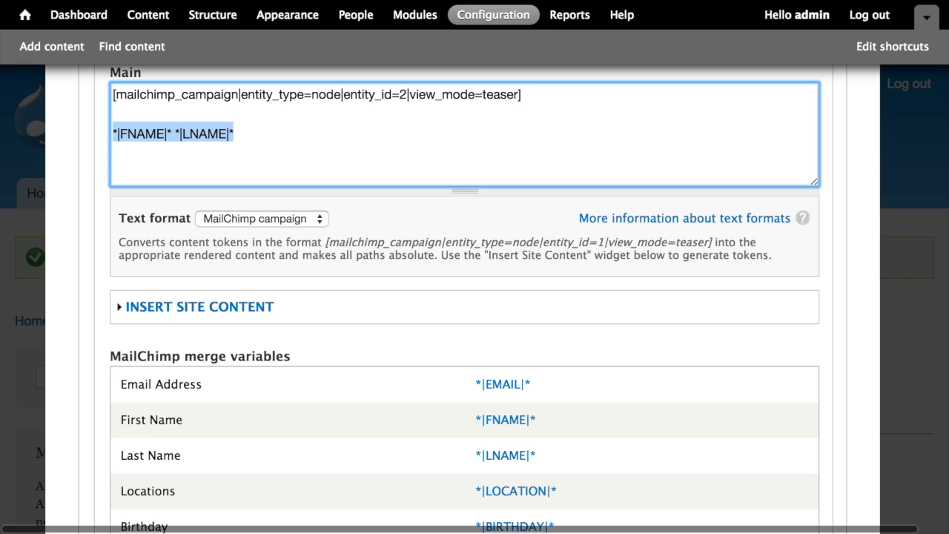
key("ctrl+x")
key("ctrl+Home")
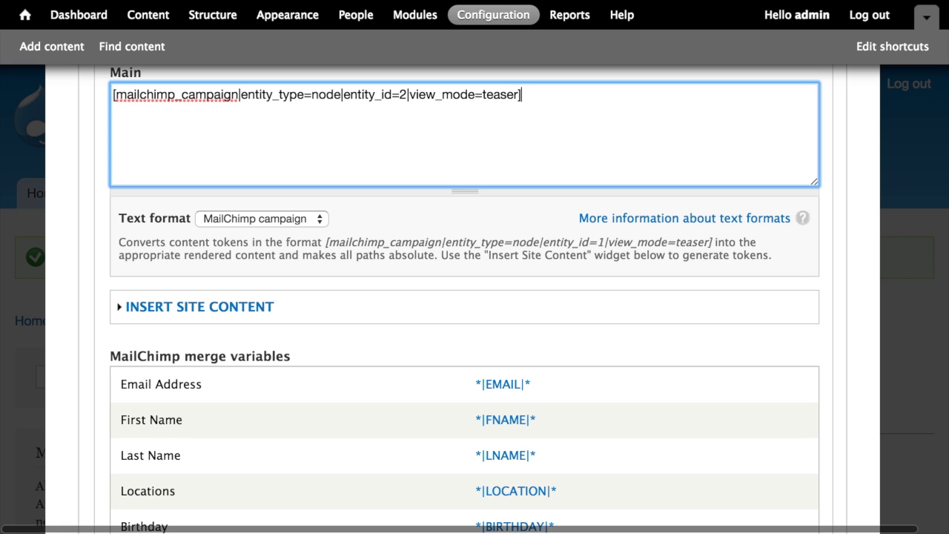
key("Return")
key("Return")
key("Up")
key("Up")
type("Hello")
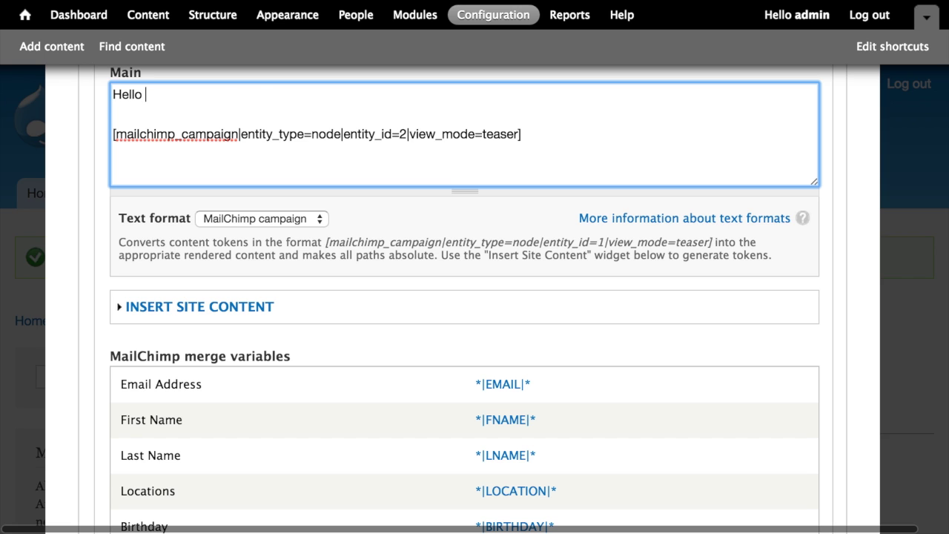
key("ctrl+v")
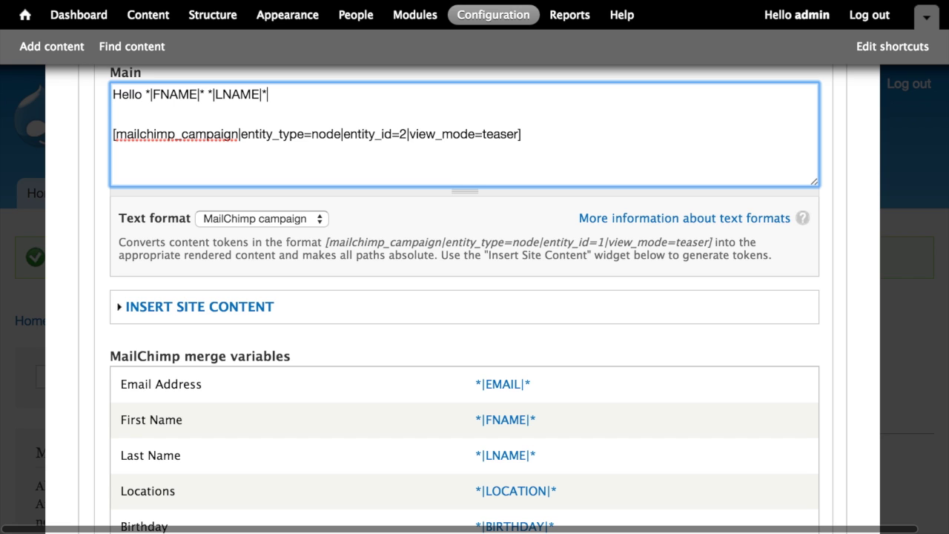
End the greeting with a comma and add the paragraph "Here's some info about a new store we're opening." above the entity token.
type(", Here")
key("BackSpace")
key("BackSpace")
key("BackSpace")
key("BackSpace")
key("BackSpace")
key("Return")
key("Return")
type("H")
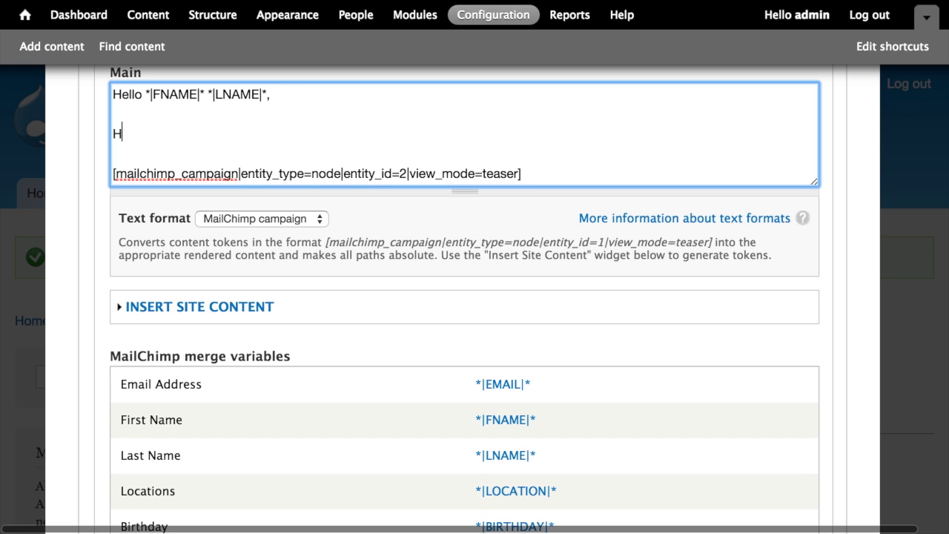
type("ere's some info about a new st")
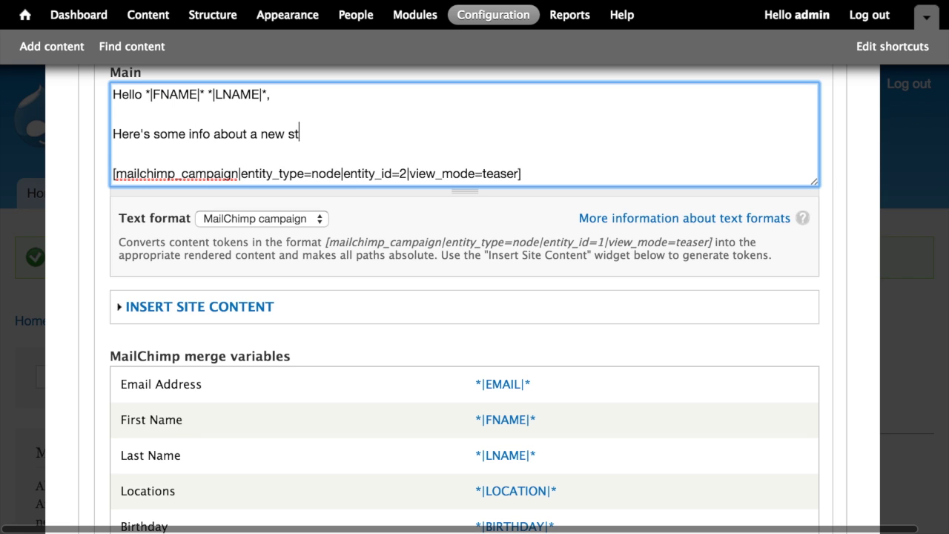
type("ore we're opening")
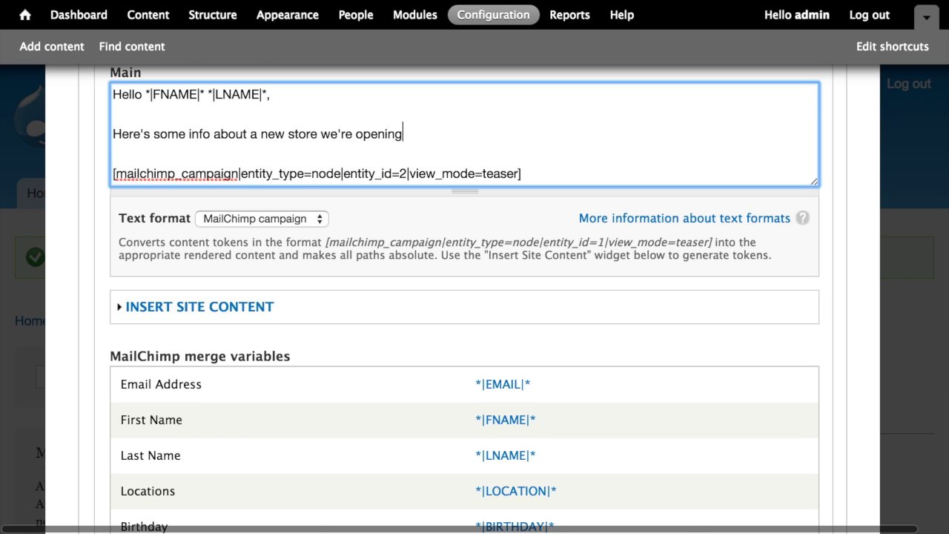
type(".")
scroll(678, 146, "down", 1)
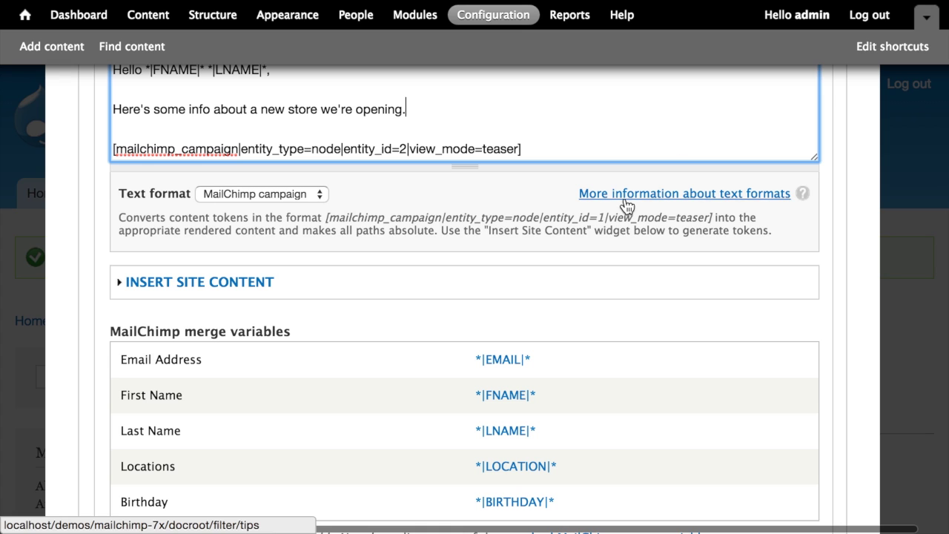
scroll(625, 204, "down", 2)
scroll(625, 204, "down", 10)
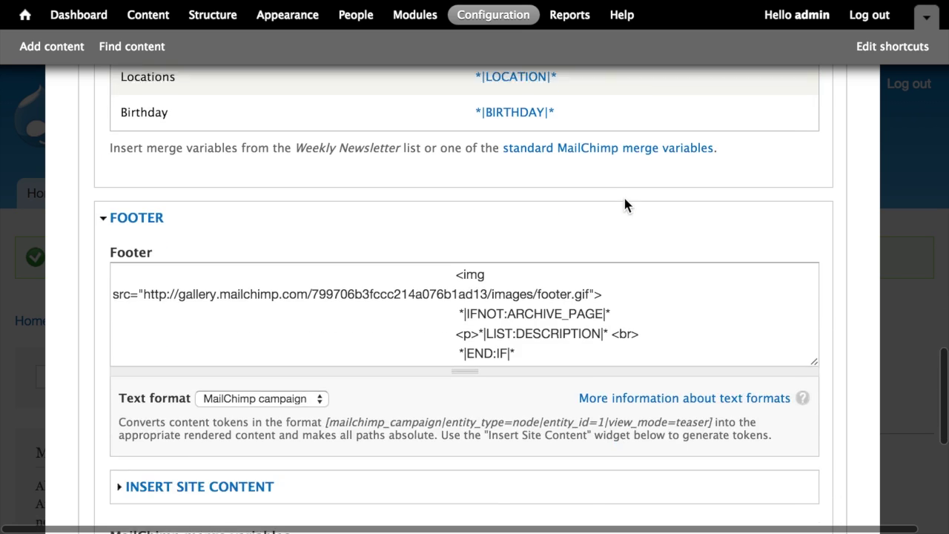
Save the "Press Release - New Store" campaign as a draft.
scroll(409, 343, "down", 8)
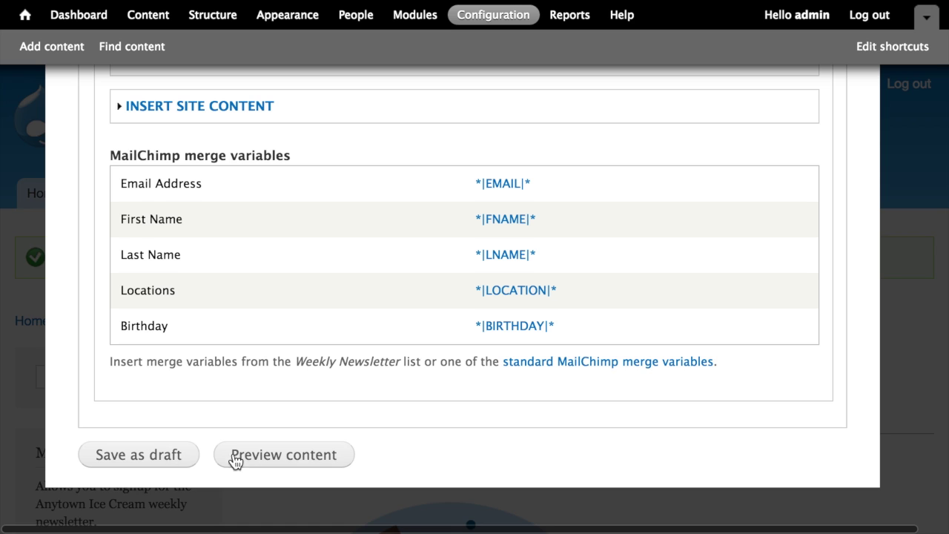
left_click(181, 465)
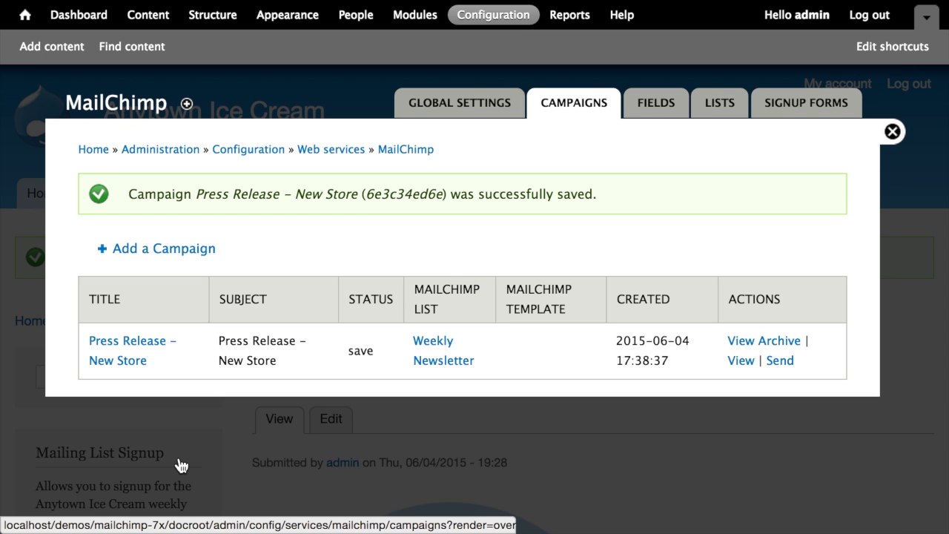
View the saved campaign, examine its details and rendered header and main content, and return to the campaign list.
left_click(744, 360)
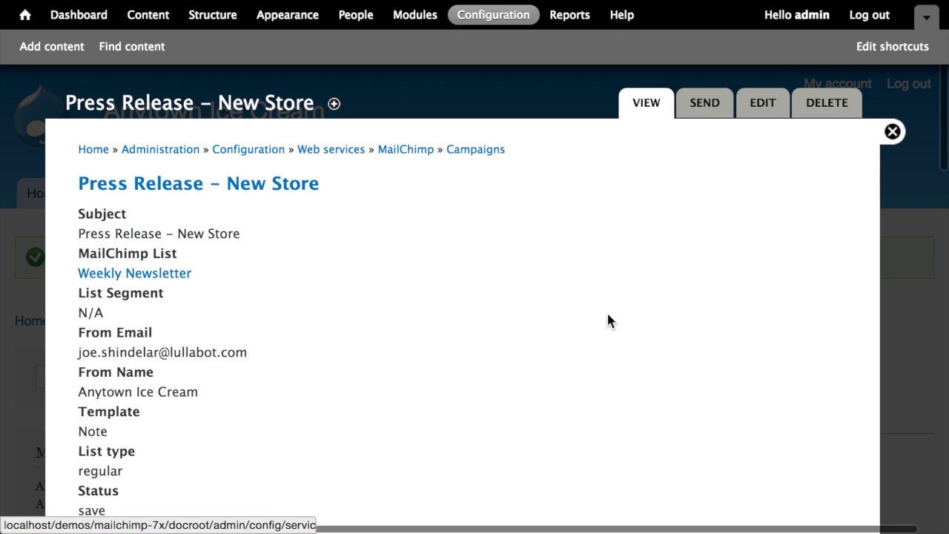
scroll(607, 314, "down", 10)
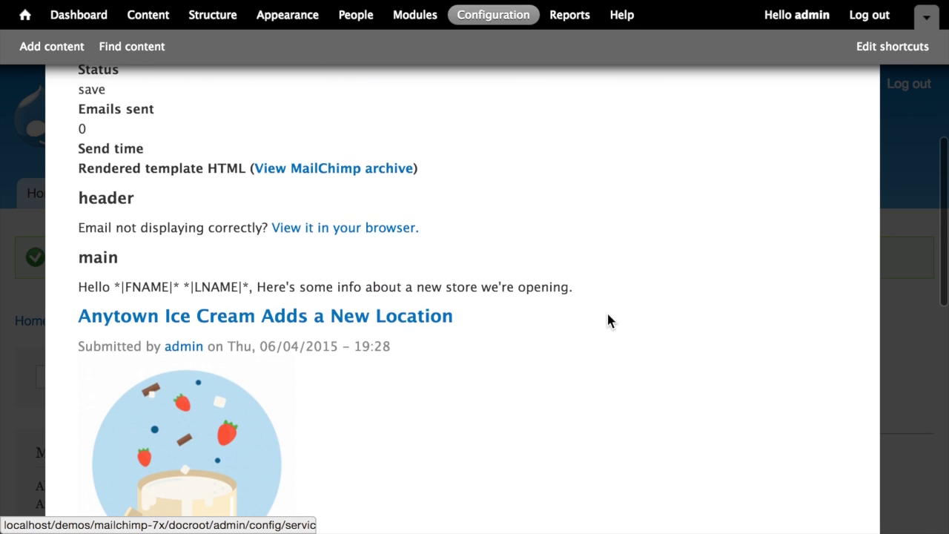
scroll(606, 315, "down", 1)
scroll(384, 324, "down", 3)
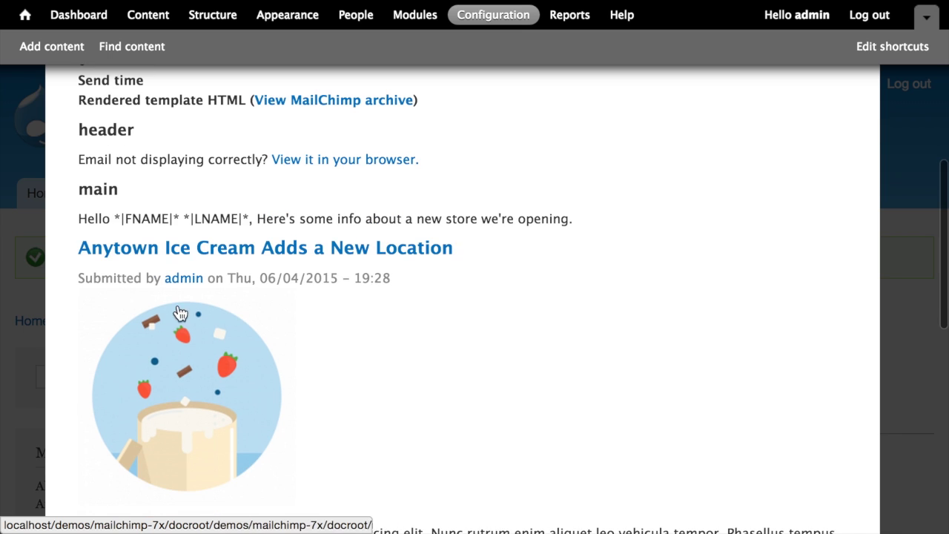
scroll(278, 339, "down", 3)
scroll(279, 339, "down", 5)
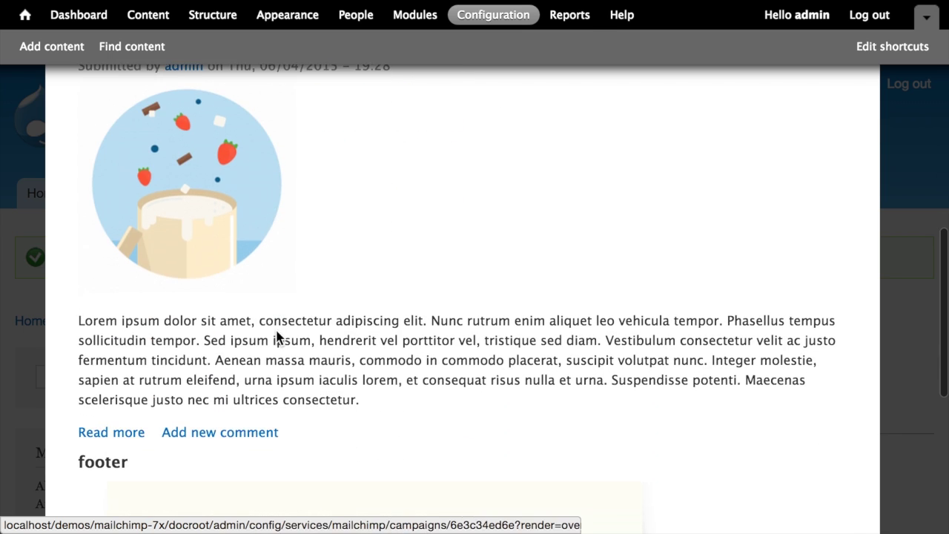
scroll(275, 335, "up", 2)
scroll(275, 334, "down", 2)
scroll(275, 334, "up", 10)
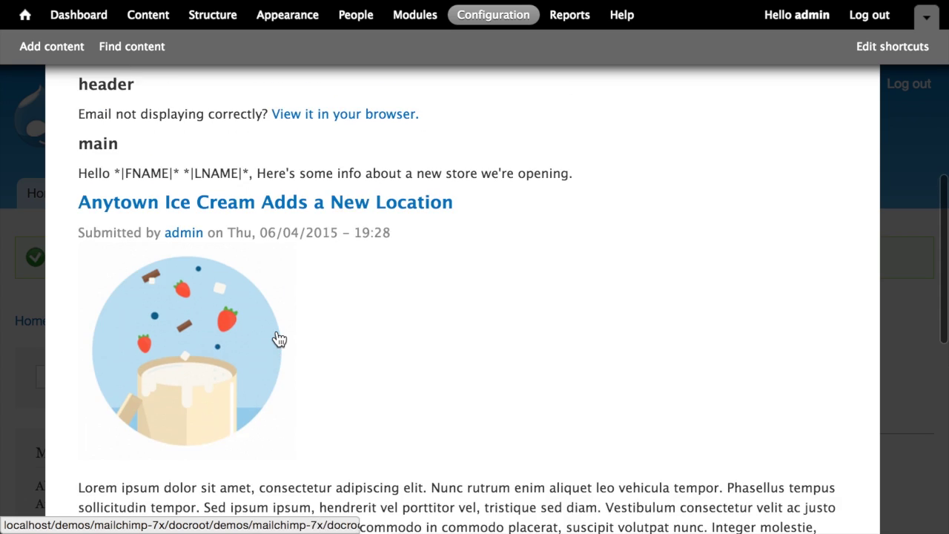
key("super+bracketleft")
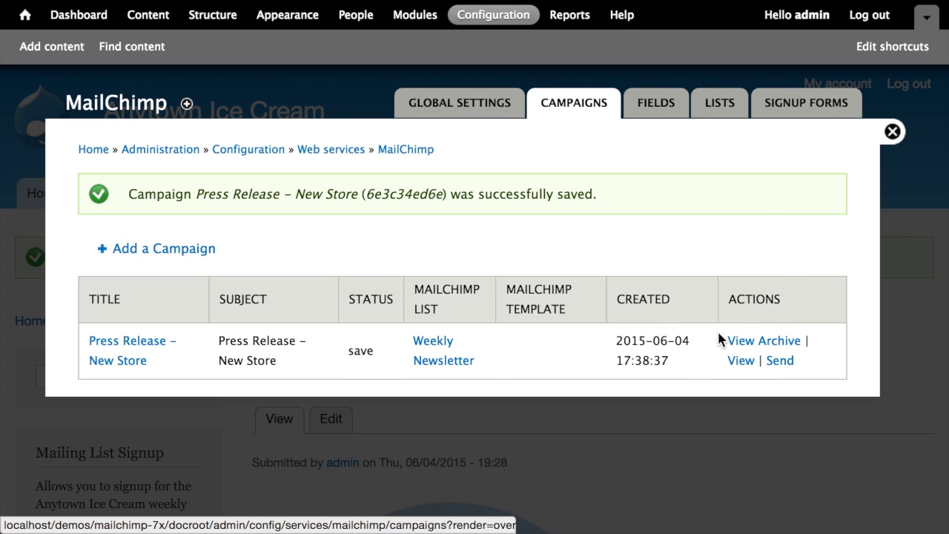
Open the Press Release - New Store campaign and its edit form, and return to the campaign list without changes.
left_click(130, 348)
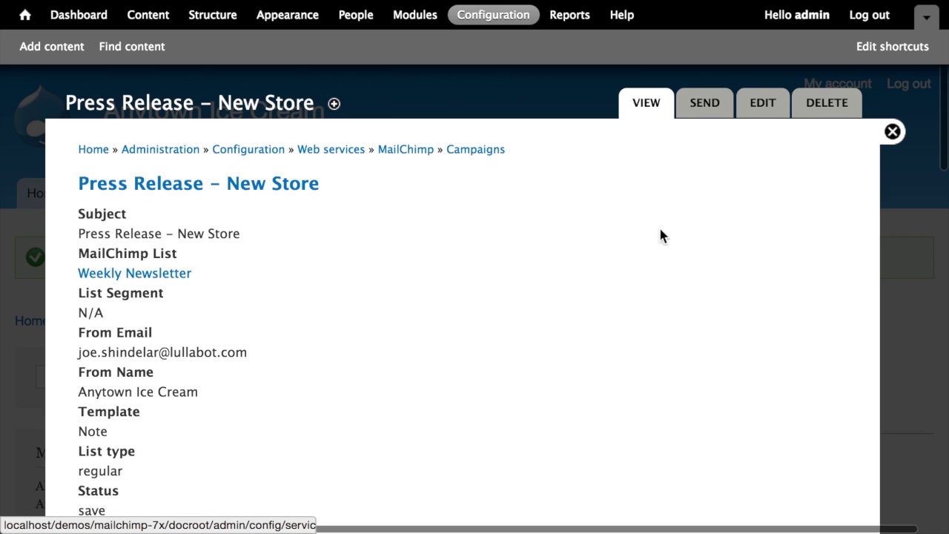
left_click(774, 99)
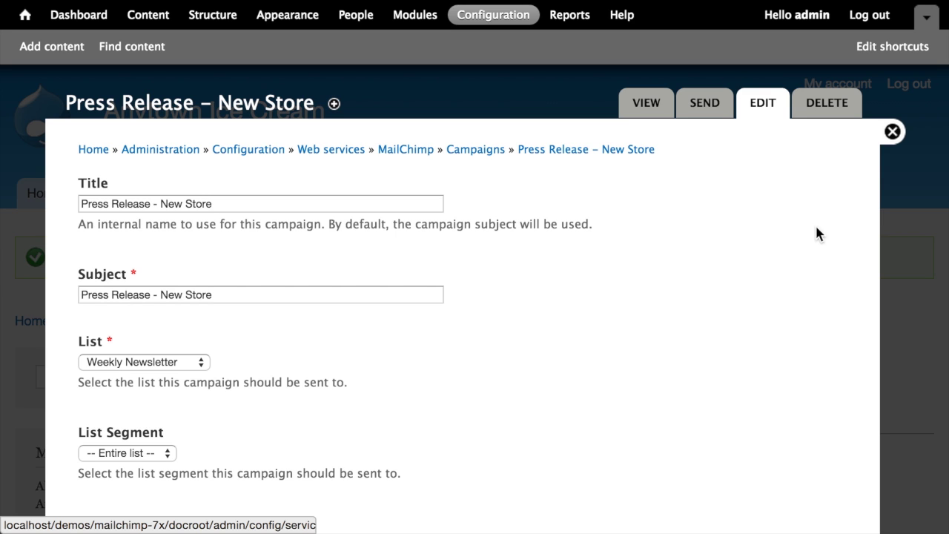
left_click(586, 149)
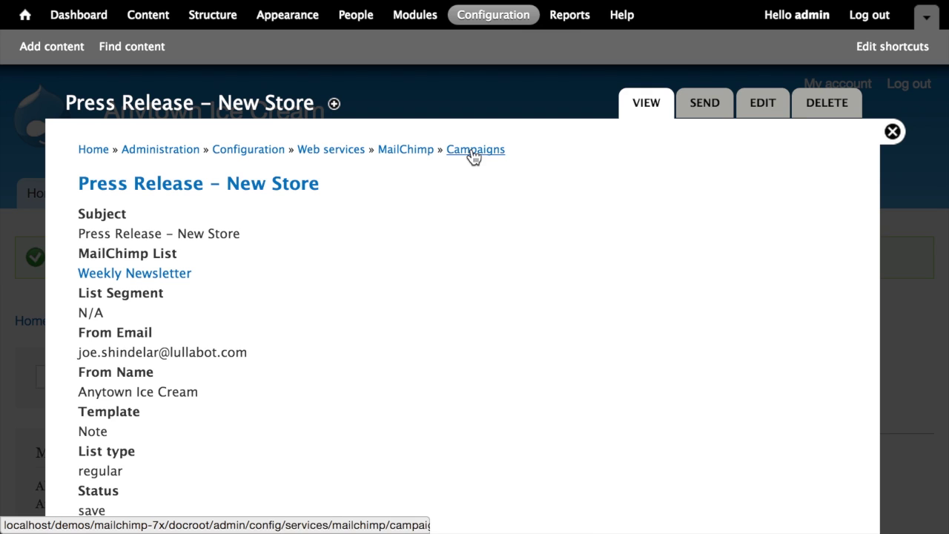
left_click(474, 151)
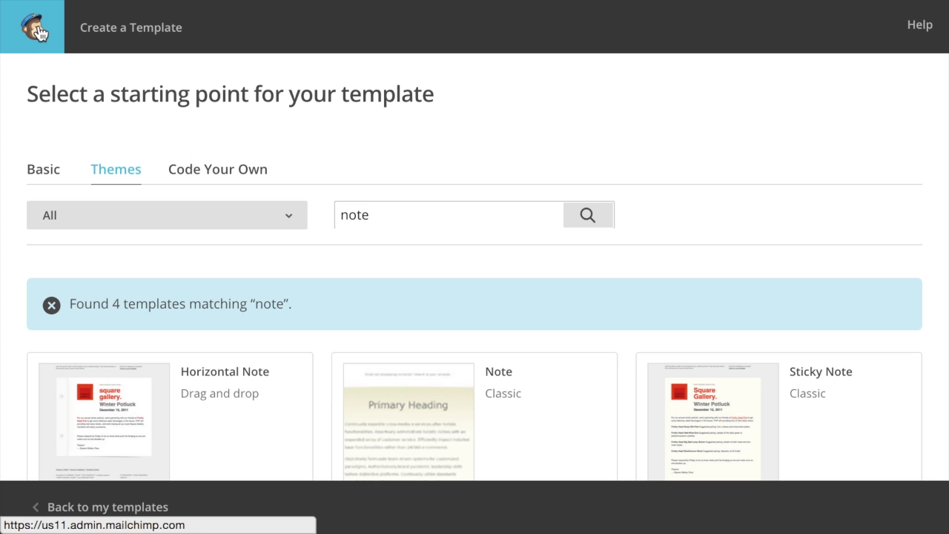
Switch to the MailChimp site and open the "Press Release - New Store" campaign from its campaigns list.
left_click(38, 33)
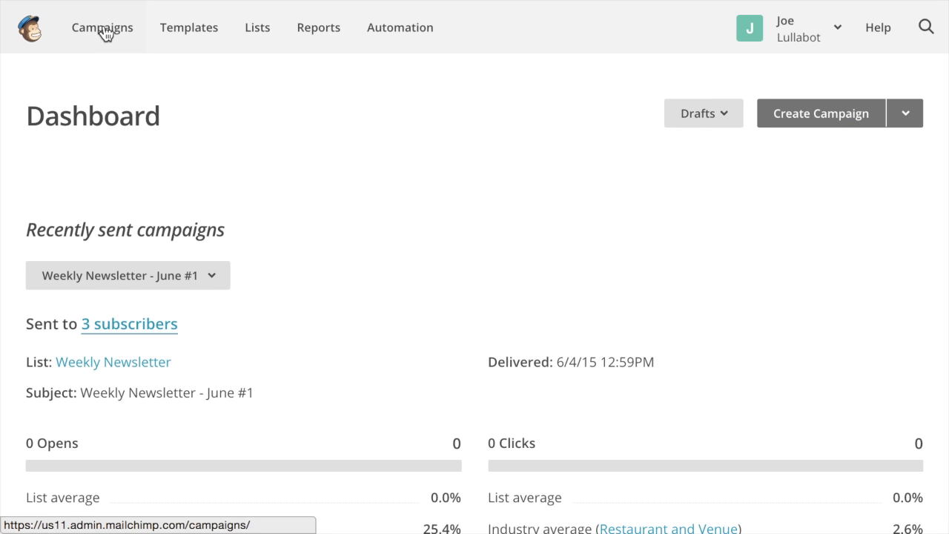
left_click(104, 30)
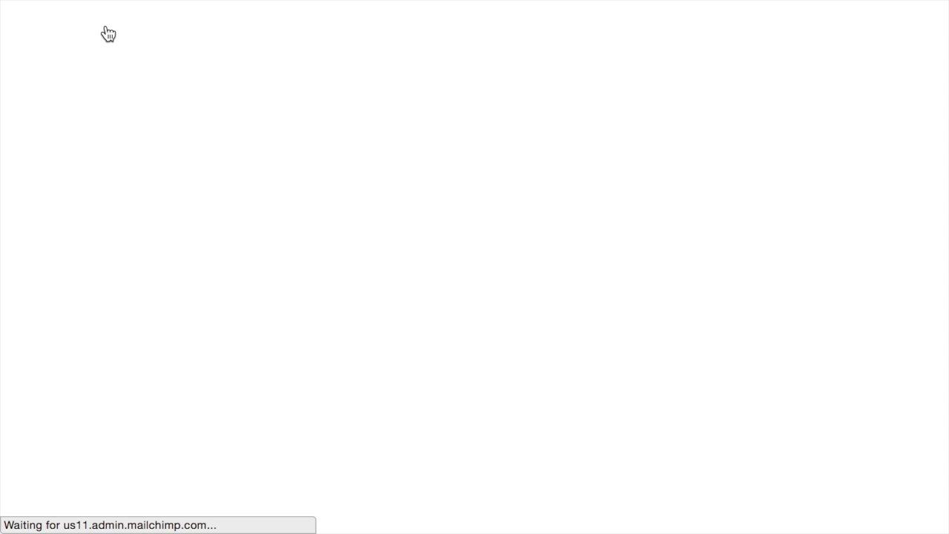
scroll(346, 186, "down", 1)
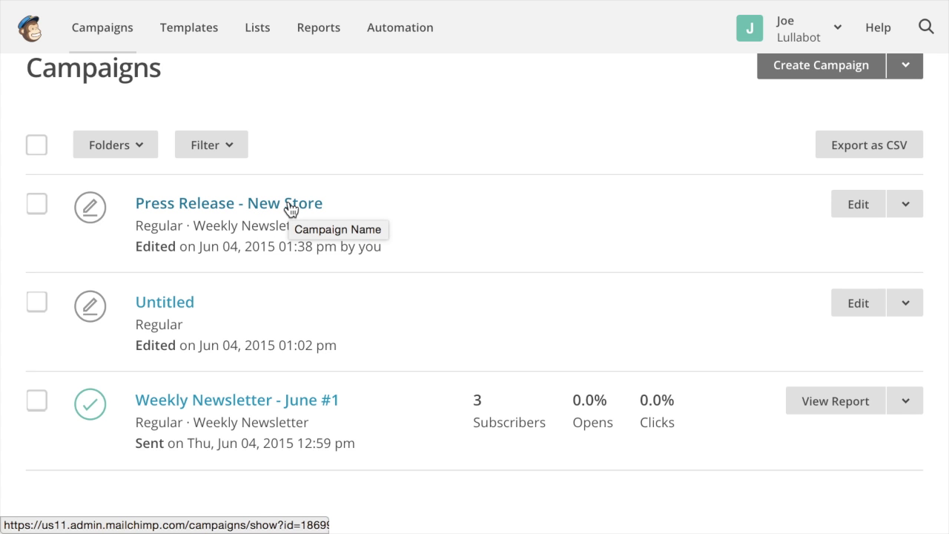
left_click(290, 205)
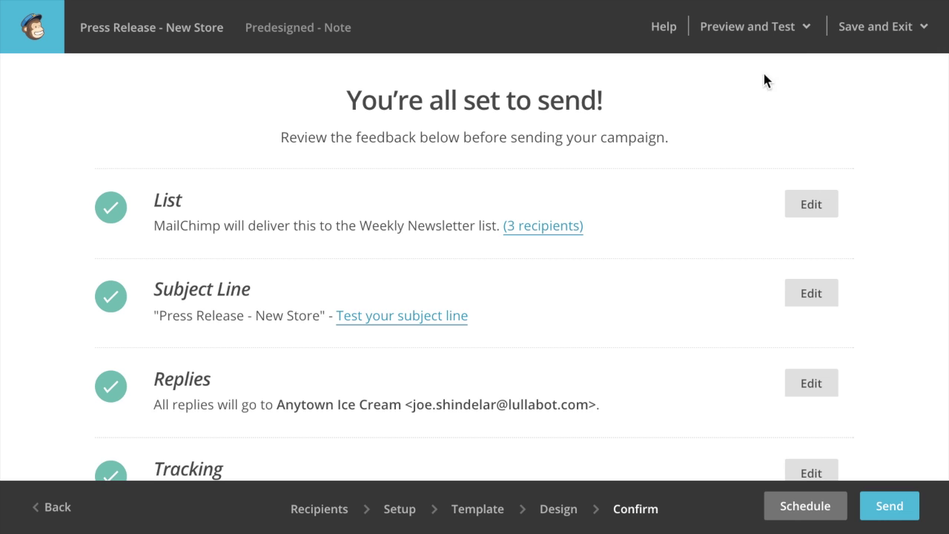
Open the campaign in preview mode, examine the greeting, article content and image, and close the preview.
left_click(810, 30)
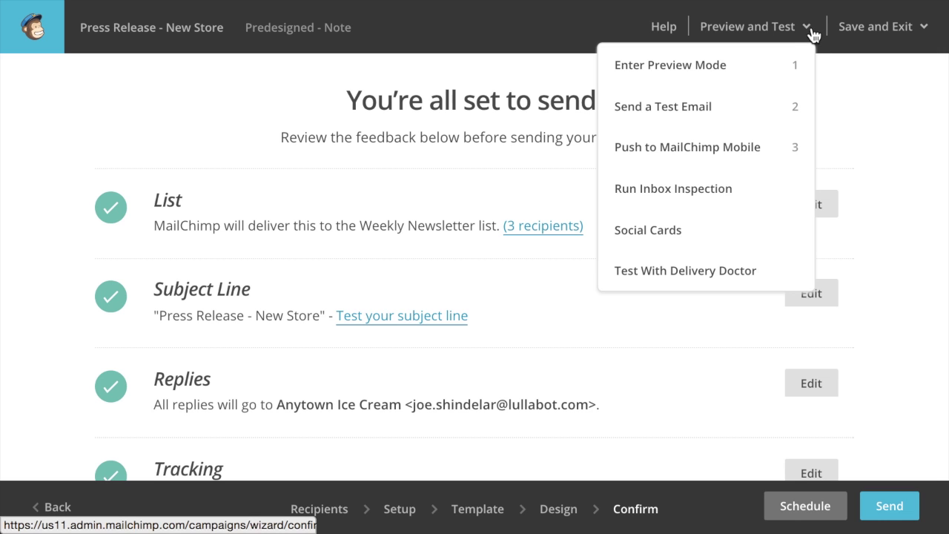
left_click(723, 82)
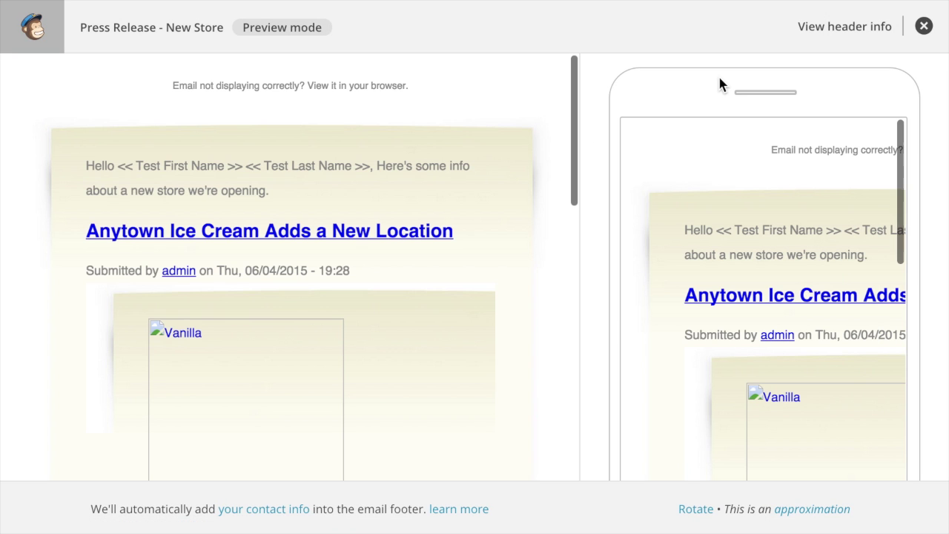
scroll(351, 207, "down", 3)
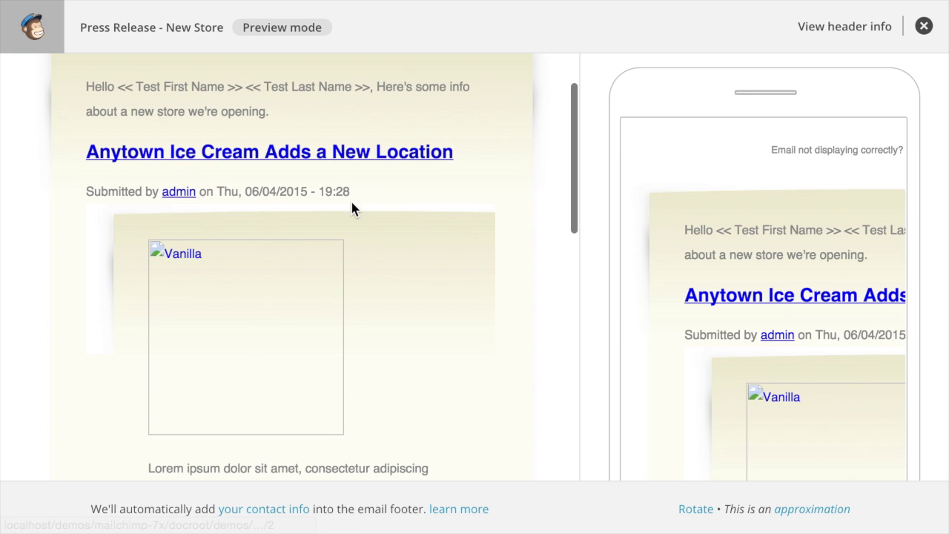
scroll(286, 303, "down", 2)
scroll(224, 267, "up", 1)
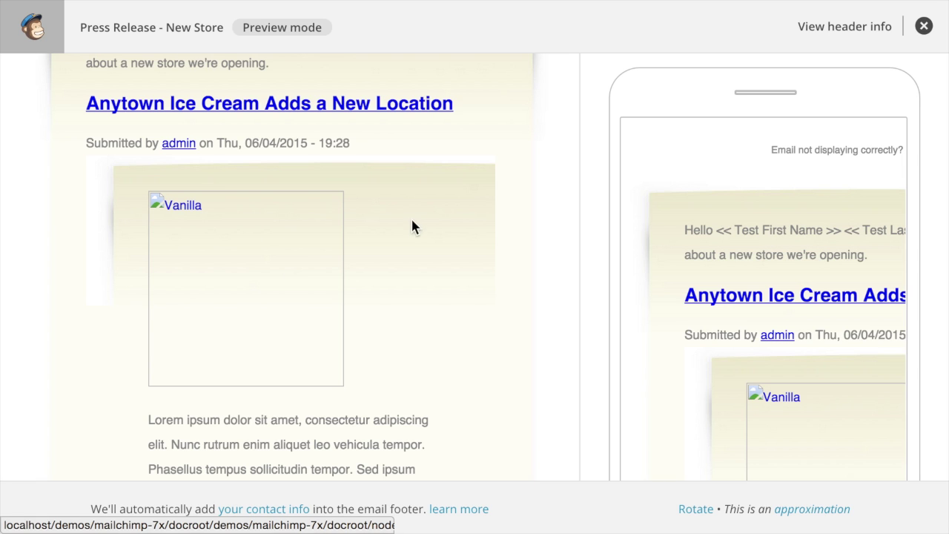
scroll(411, 222, "down", 1)
scroll(317, 227, "down", 10)
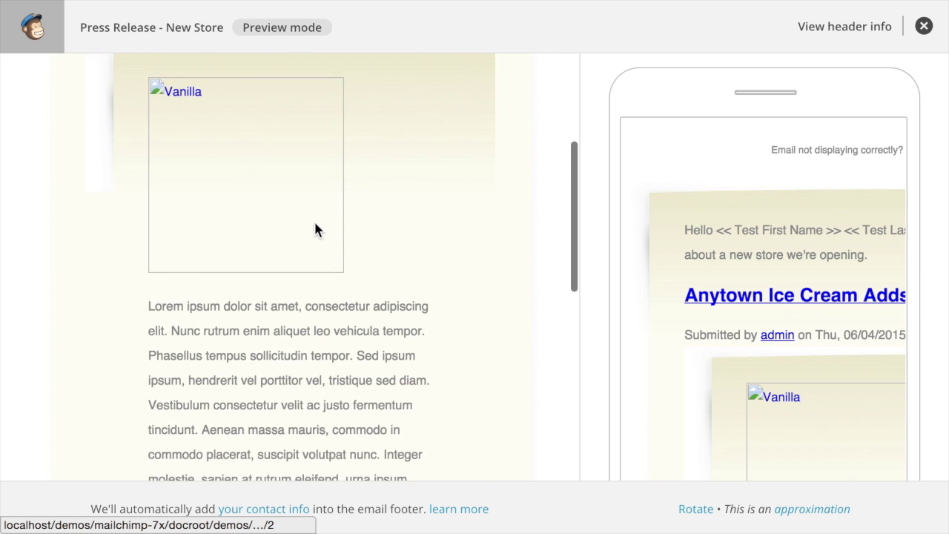
scroll(317, 226, "up", 15)
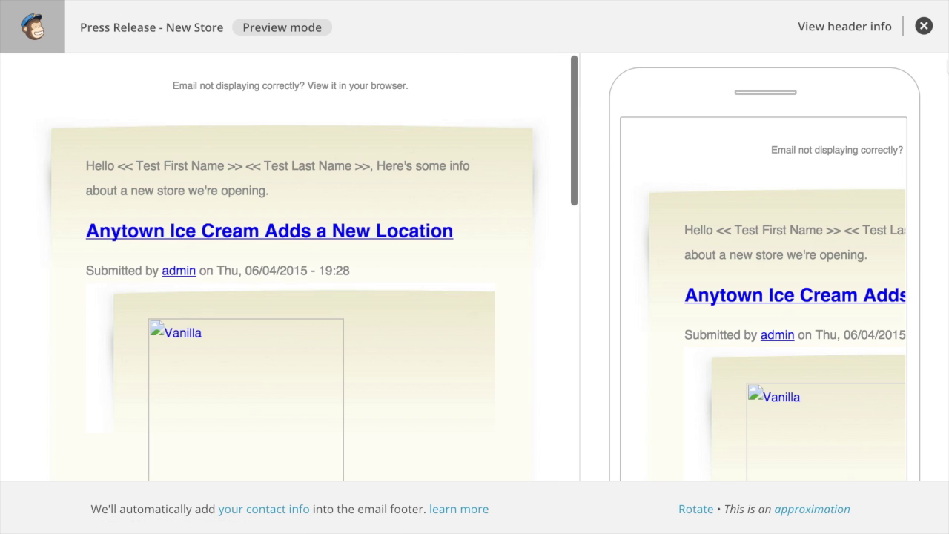
left_click(924, 26)
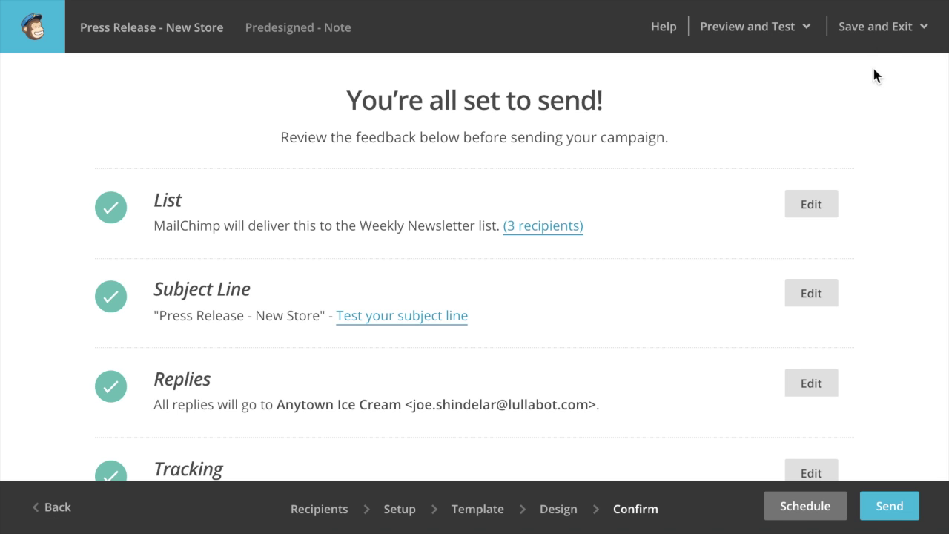
Exit the campaign in MailChimp, switch back to Drupal, and send the Press Release - New Store campaign.
left_click(877, 31)
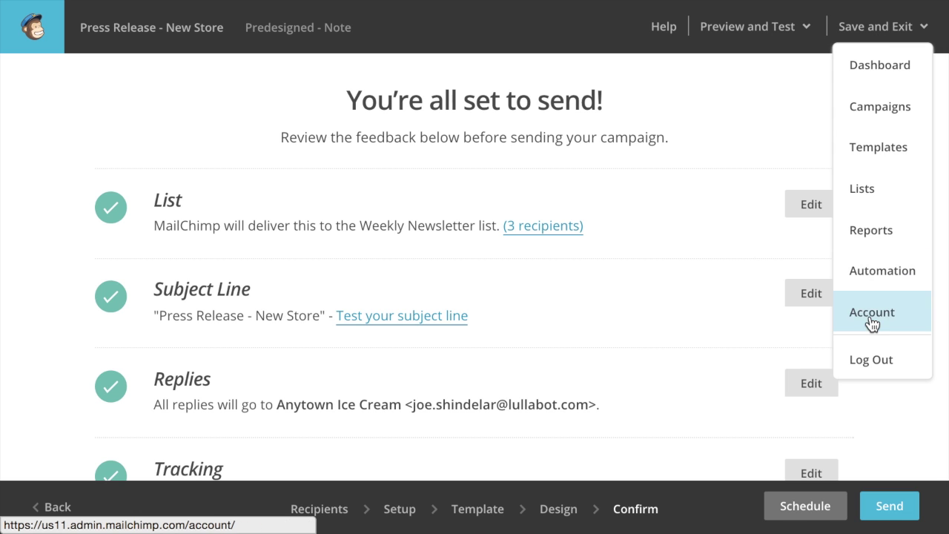
left_click(34, 28)
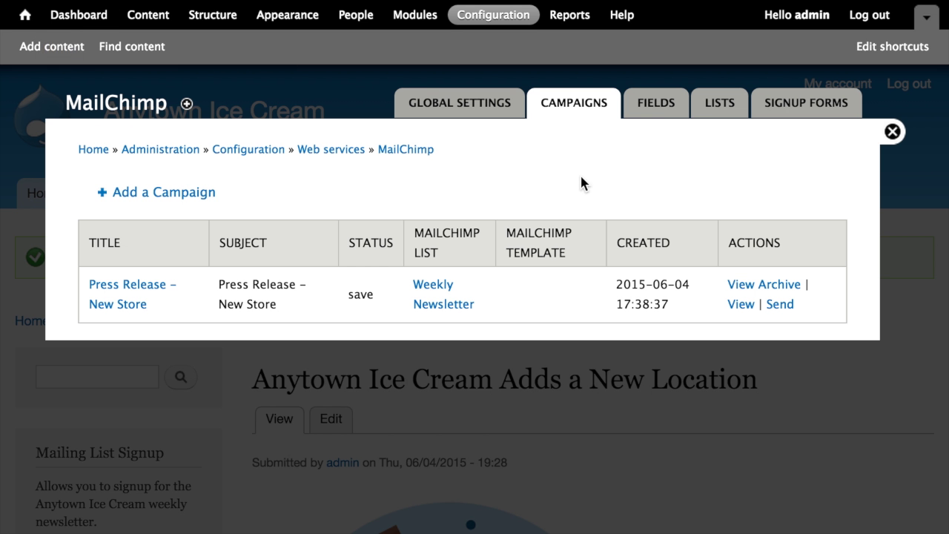
left_click(778, 305)
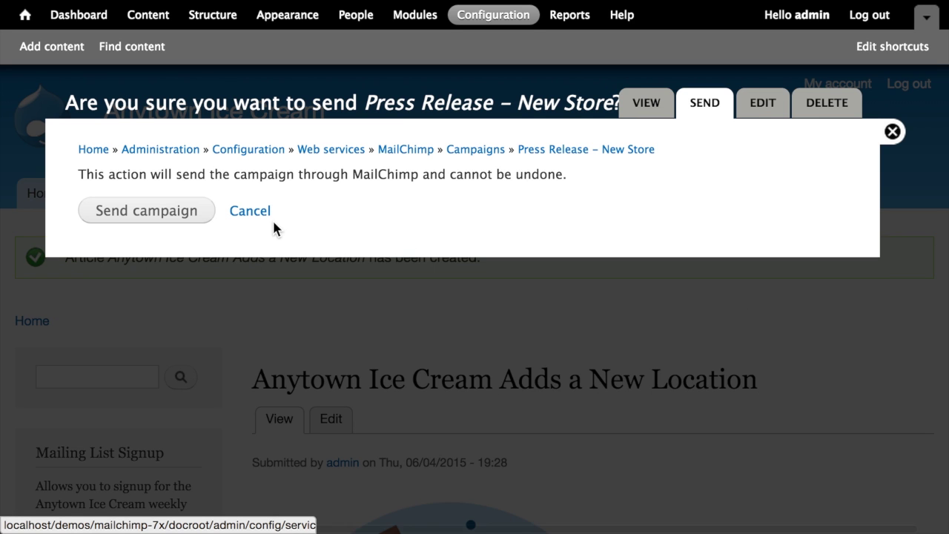
left_click(167, 215)
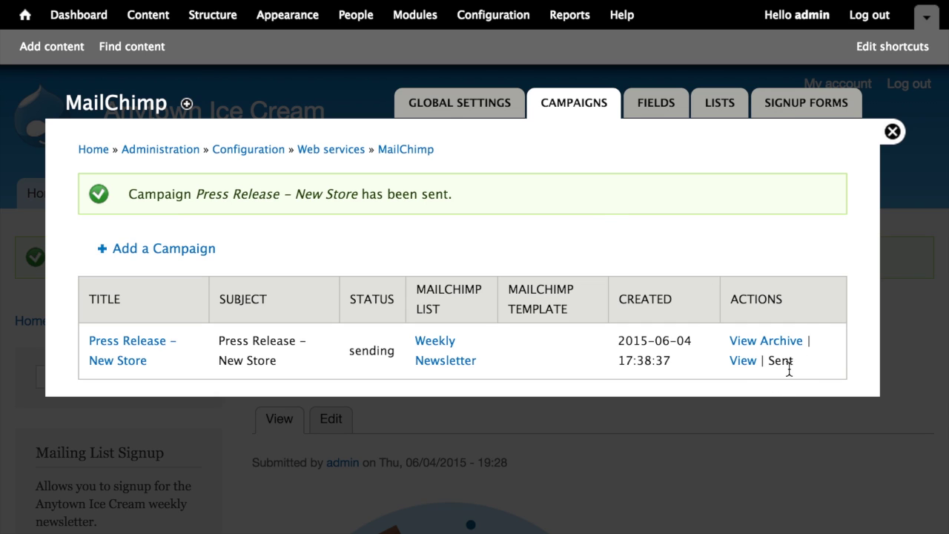
Open the sent campaign's statistics and examine the hourly chart and the other campaign metrics.
left_click(133, 349)
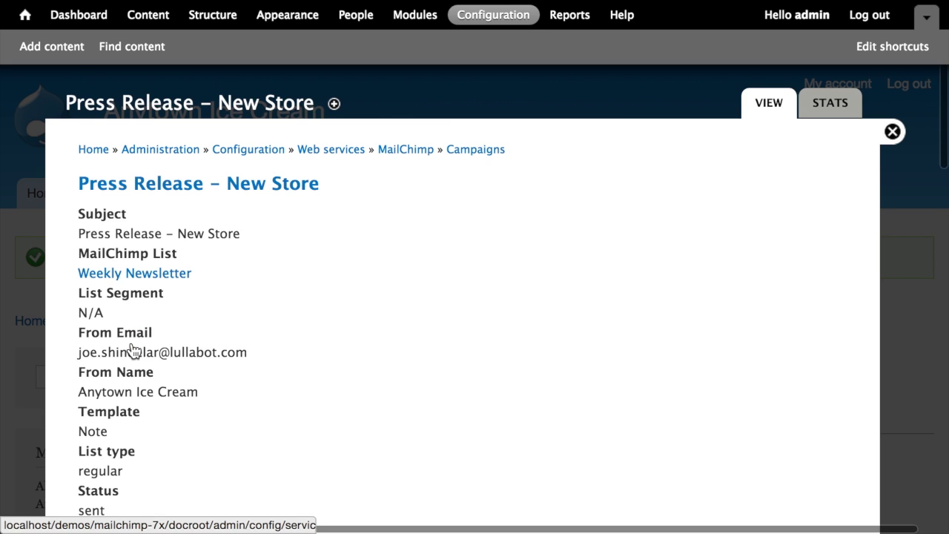
left_click(842, 104)
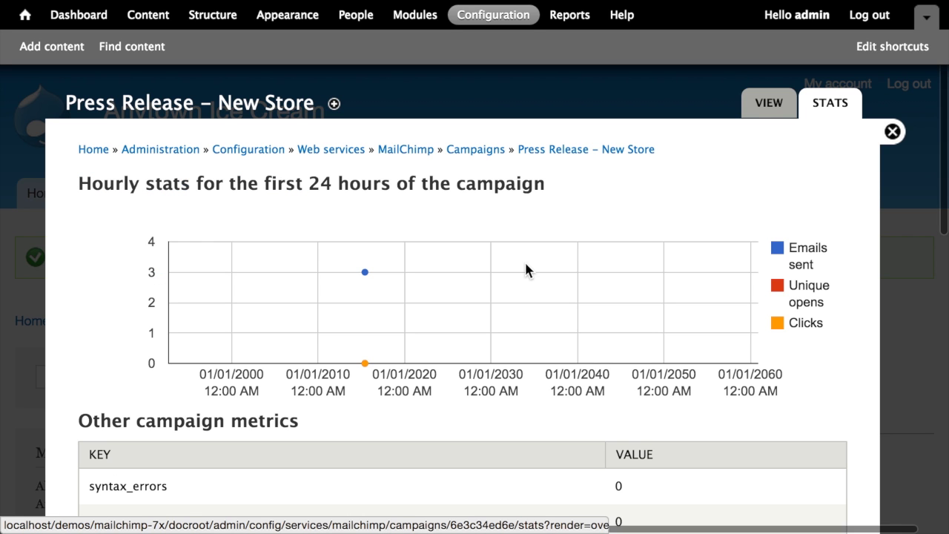
scroll(525, 264, "down", 1)
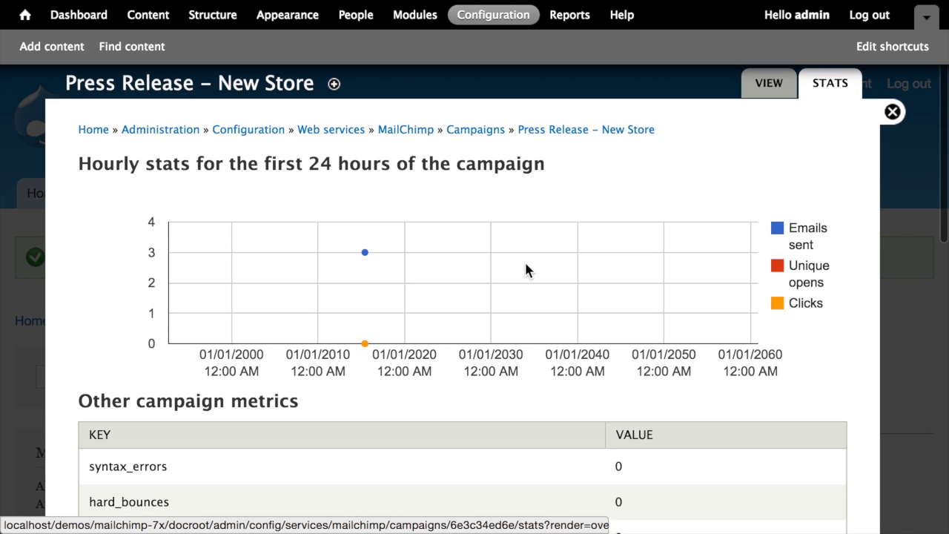
scroll(526, 265, "down", 4)
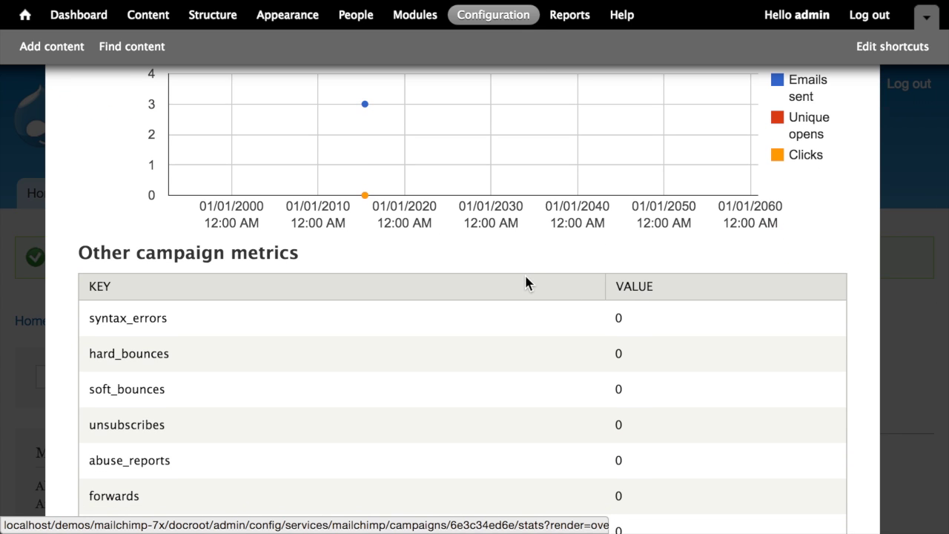
scroll(526, 282, "down", 2)
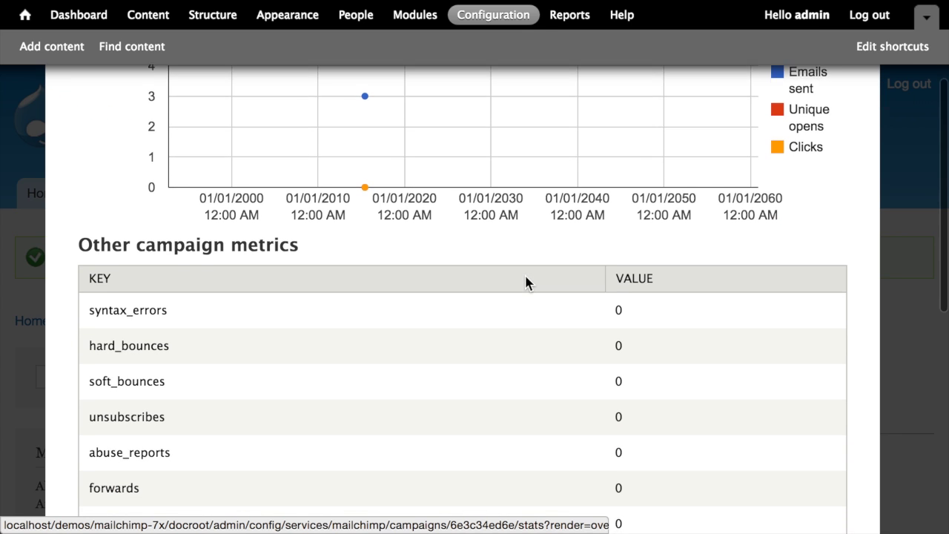
scroll(526, 283, "down", 4)
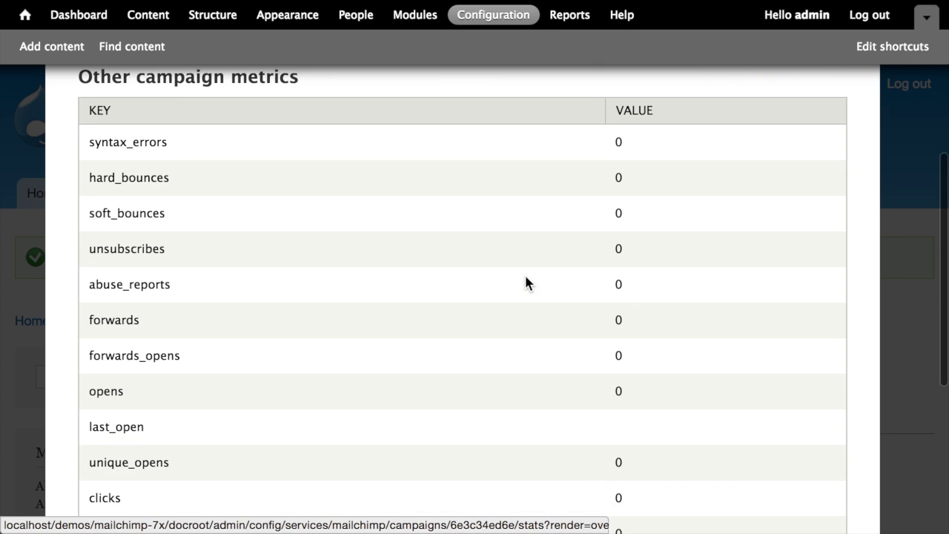
scroll(526, 283, "down", 1)
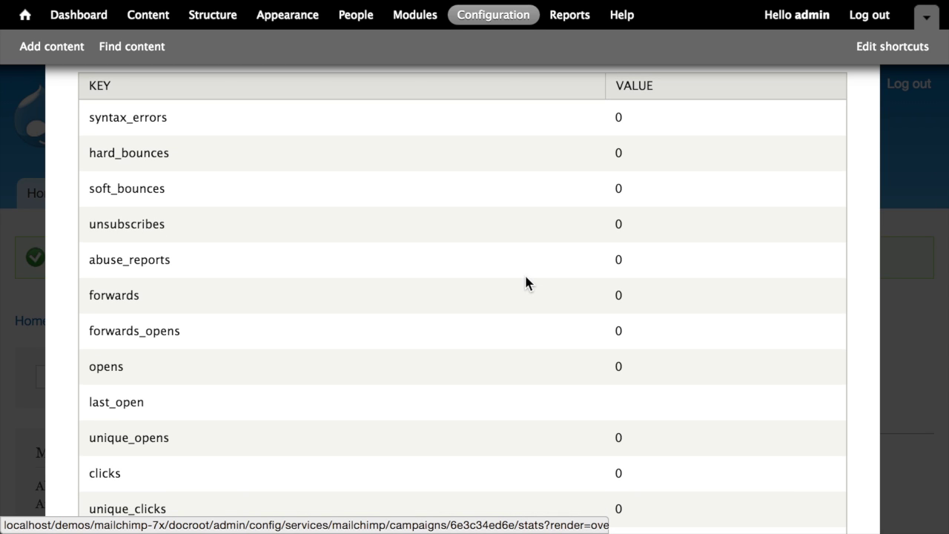
scroll(526, 283, "down", 1)
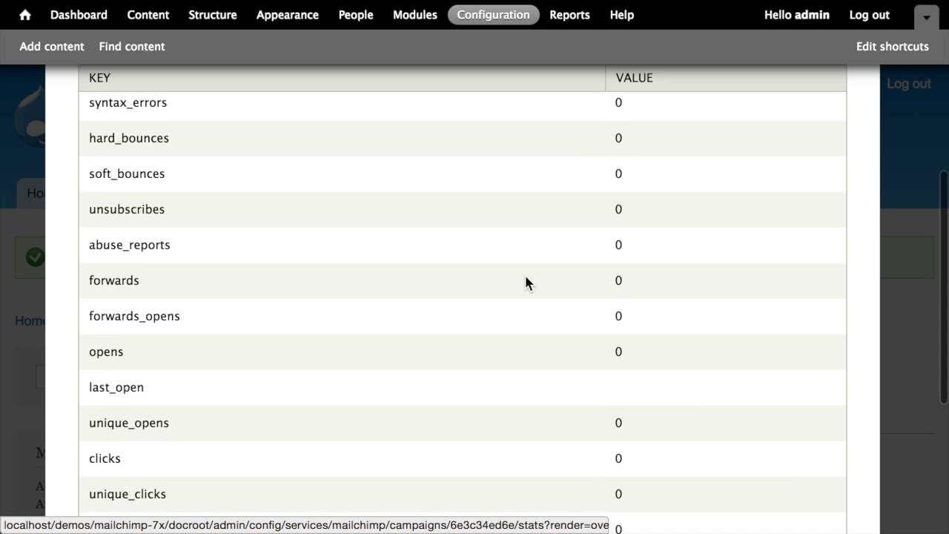
Examine the remaining campaign metrics through facebook_likes, highlight the emails_sent entry, and return to the hourly chart.
scroll(526, 283, "down", 4)
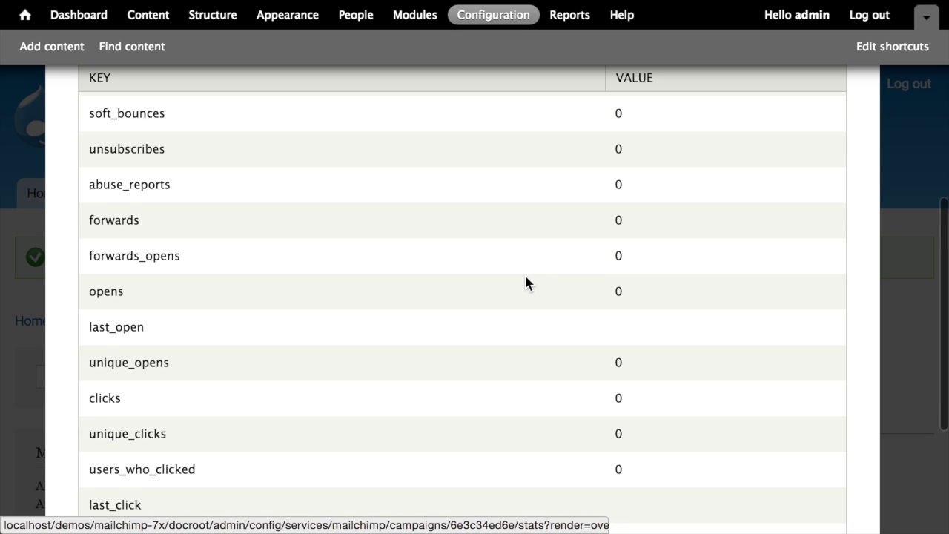
scroll(526, 283, "down", 4)
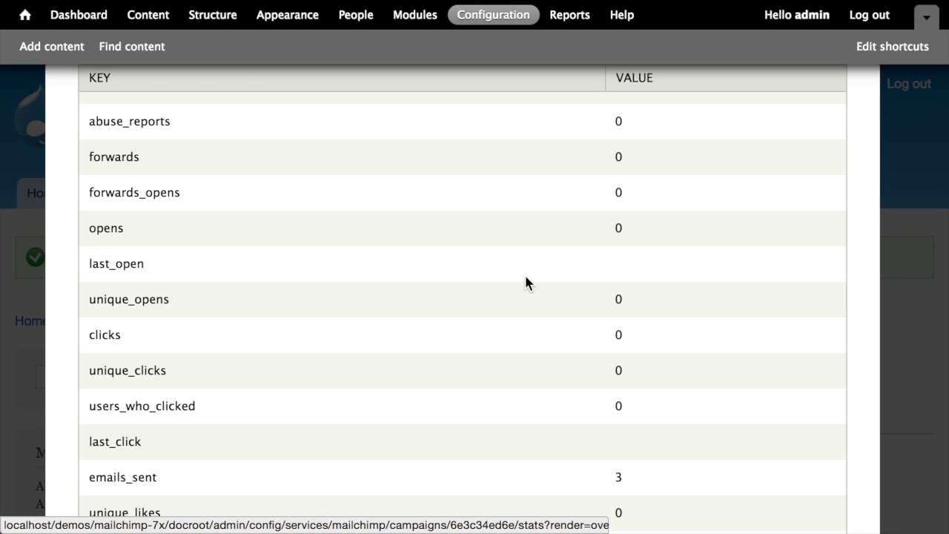
scroll(526, 282, "down", 8)
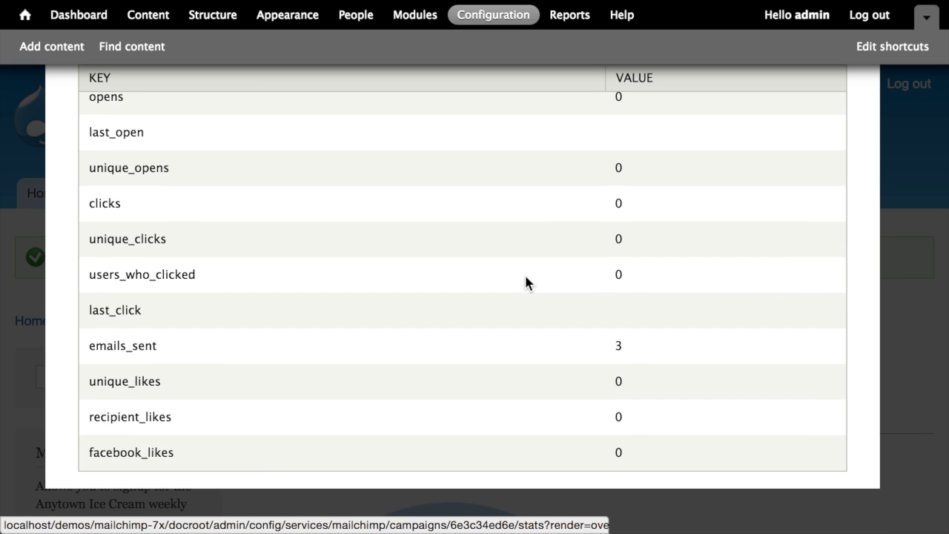
double_click(171, 347)
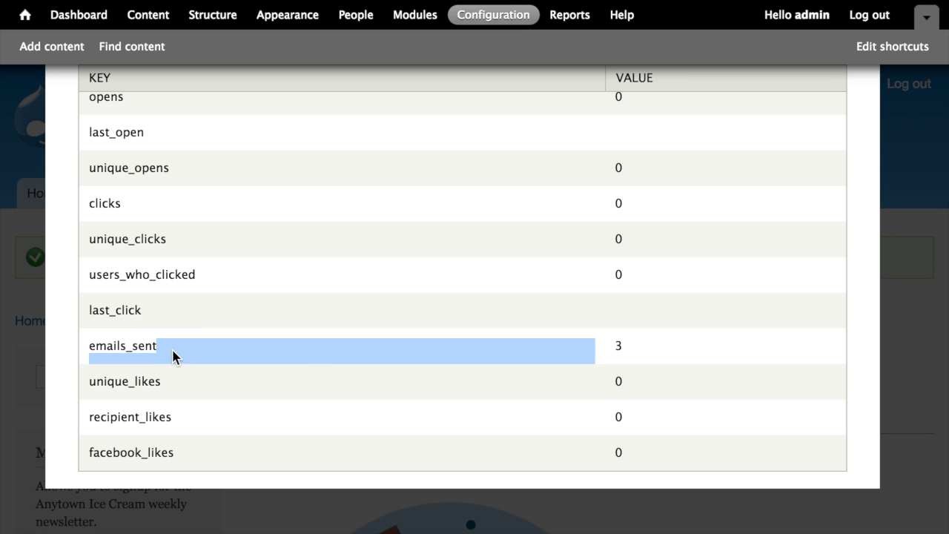
left_click(311, 351)
scroll(436, 322, "up", 15)
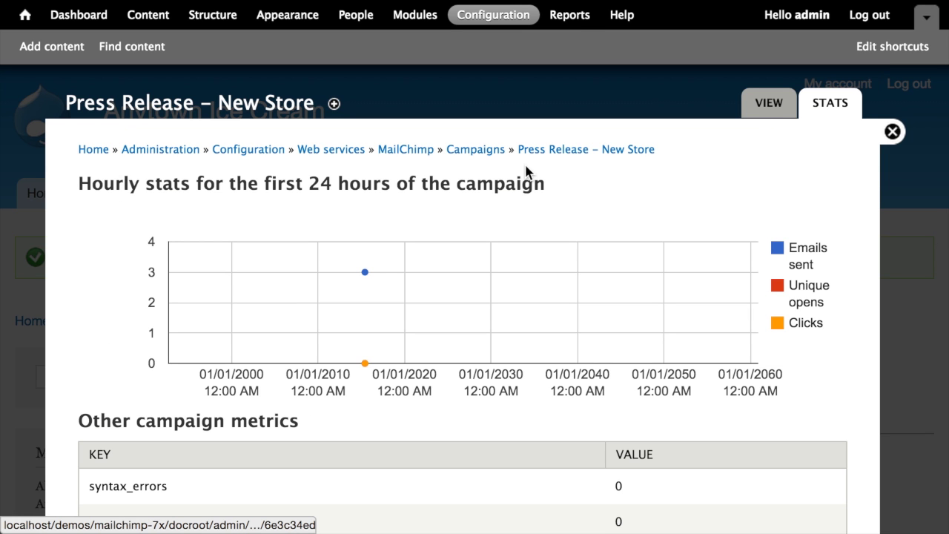
Return to the campaigns list, open the archived version of the sent Press Release - New Store campaign, and examine its article content.
left_click(490, 152)
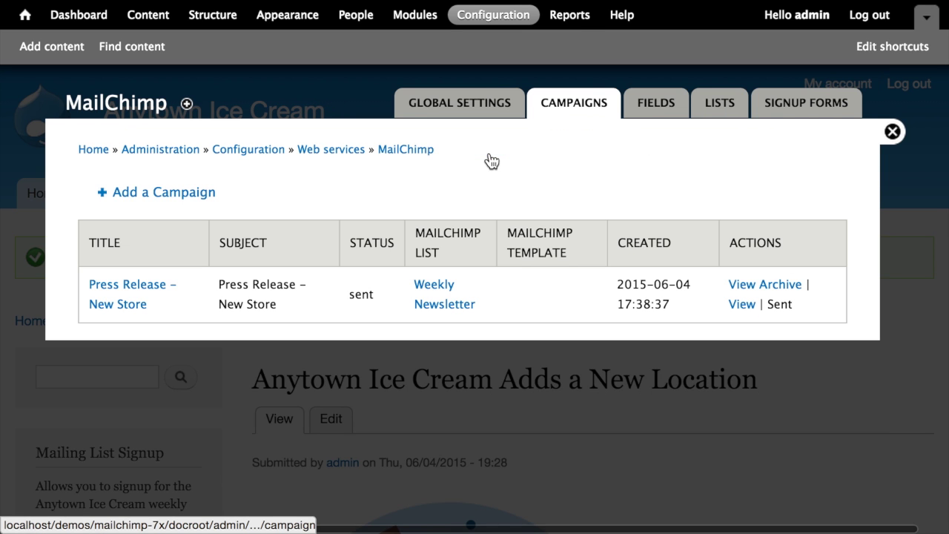
left_click(772, 287)
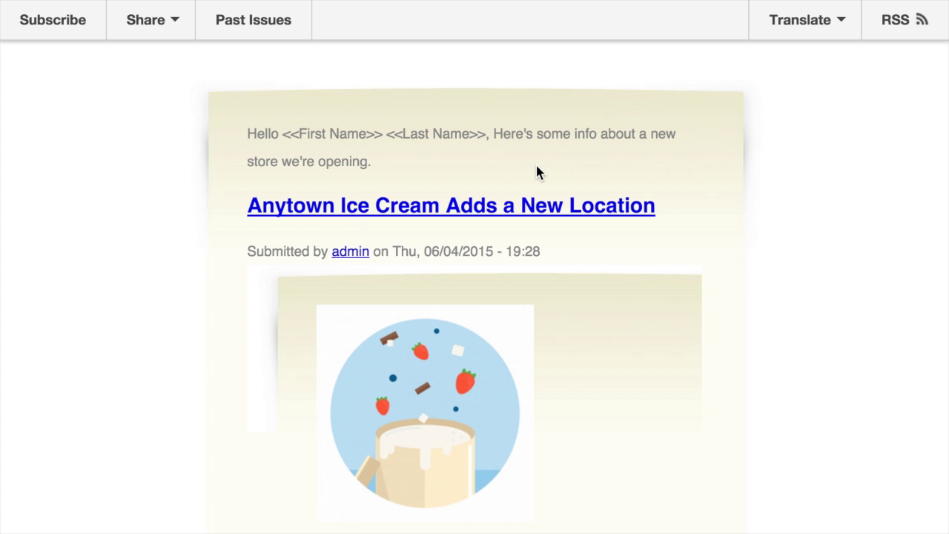
scroll(537, 172, "down", 3)
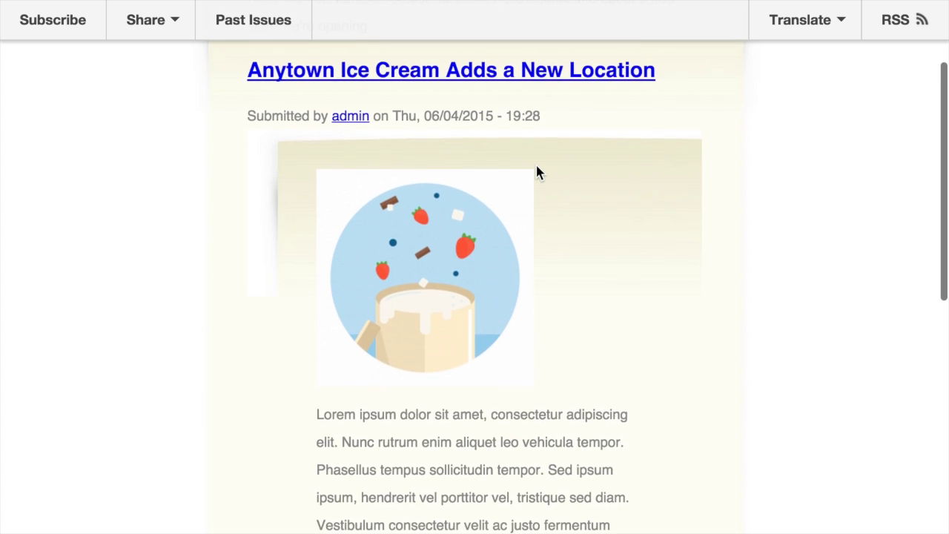
scroll(538, 173, "down", 5)
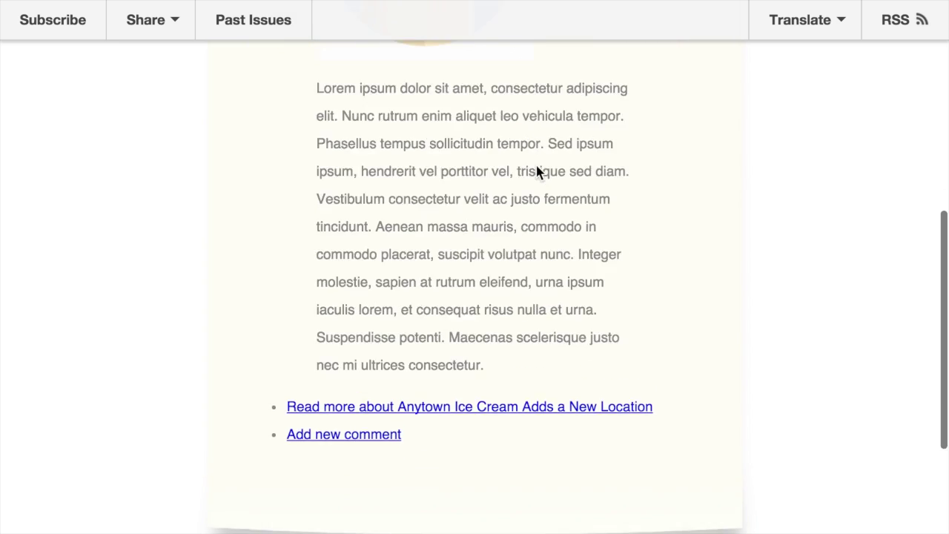